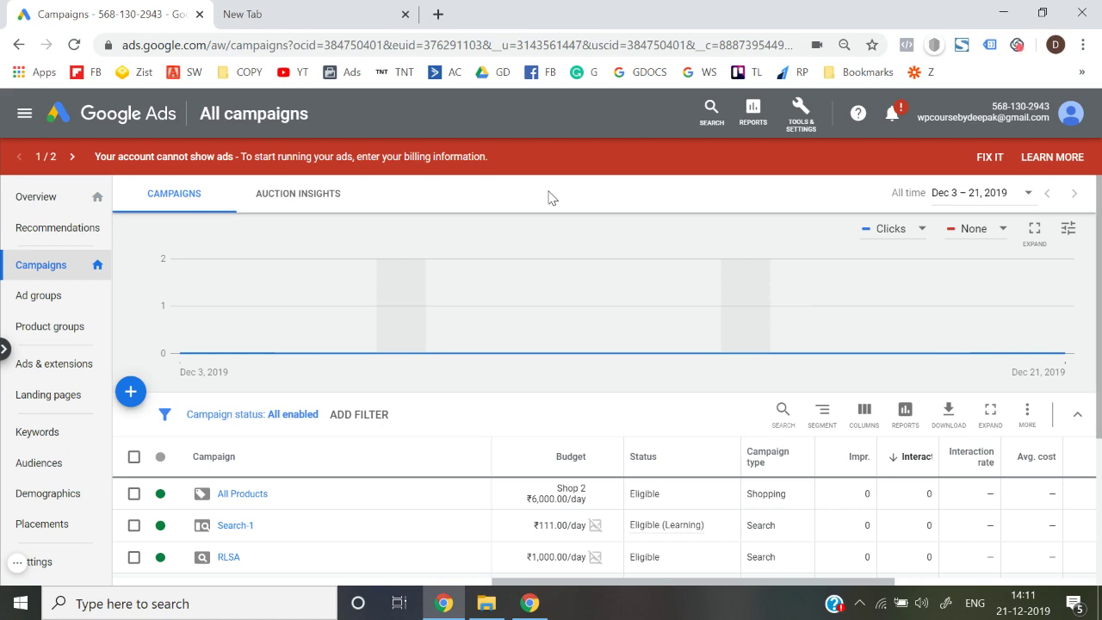
Step: Open the Audience manager and review the automatically created remarketing lists, including past buyers and product viewers
click(799, 112)
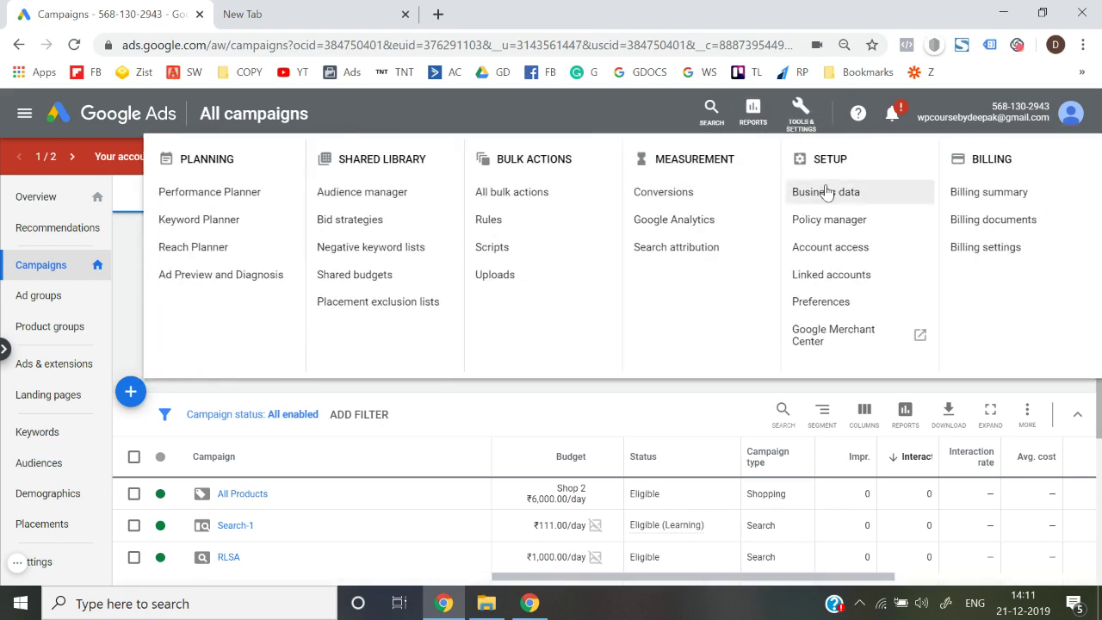
click(536, 396)
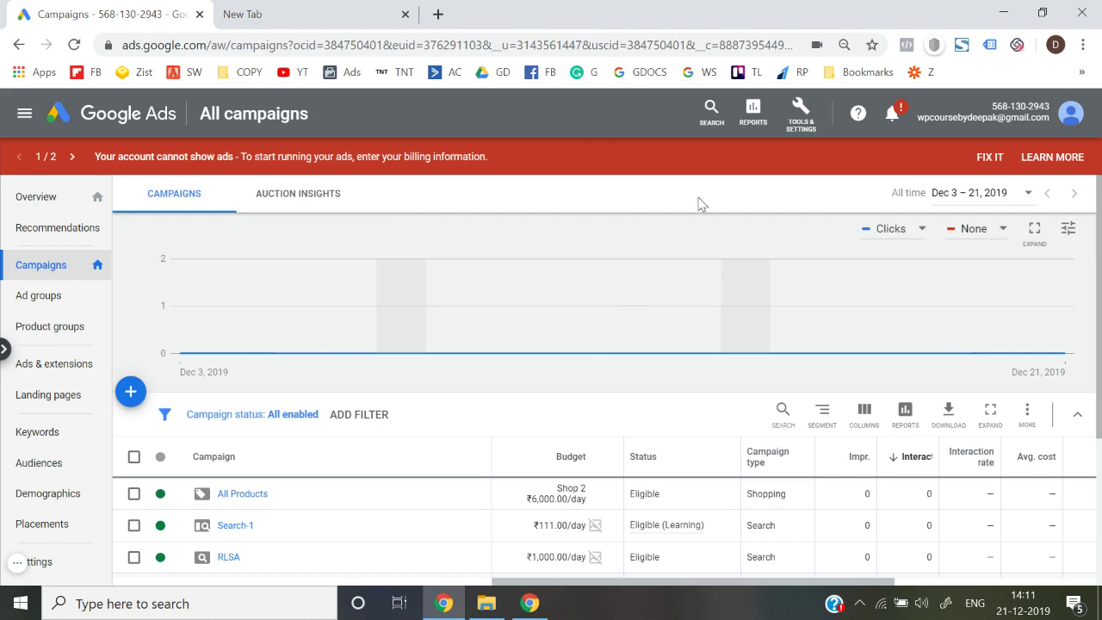
click(807, 124)
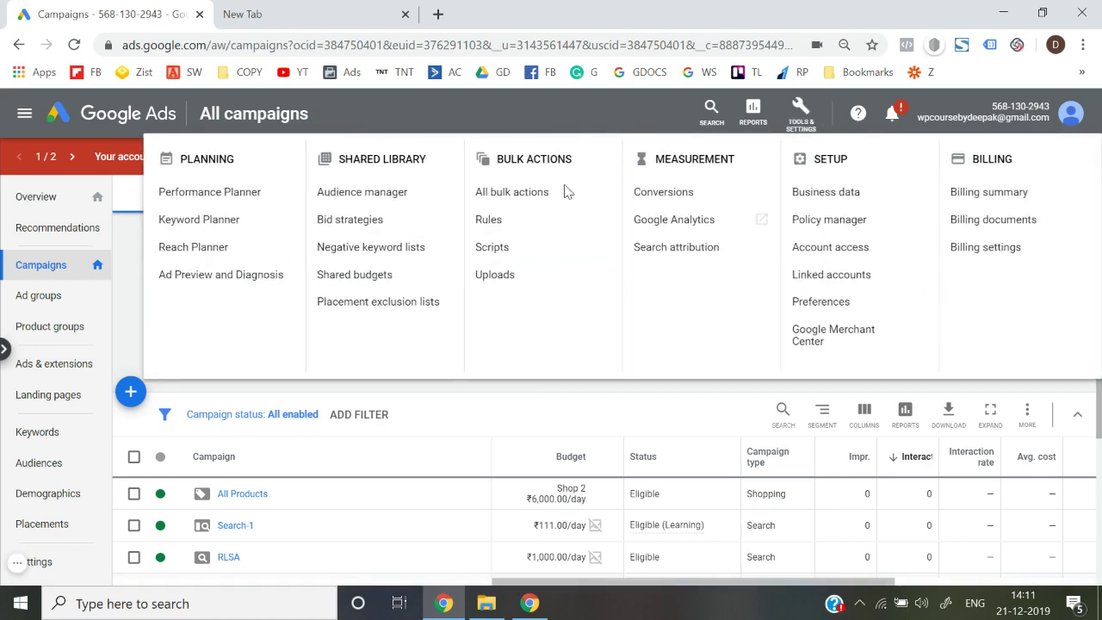
click(345, 197)
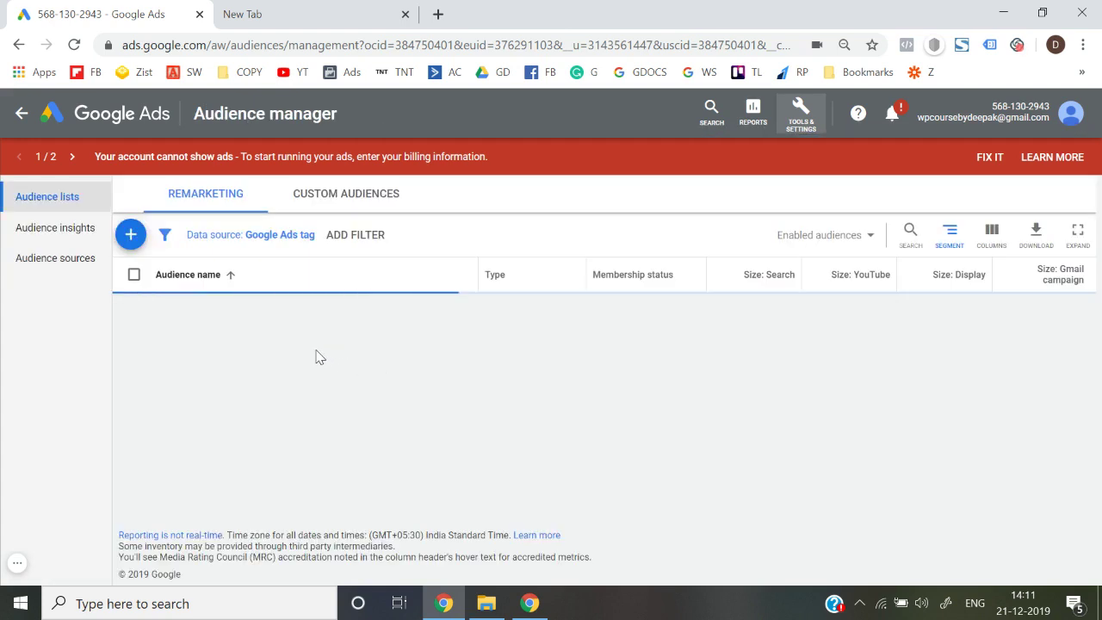
scroll(267, 407, down, 1)
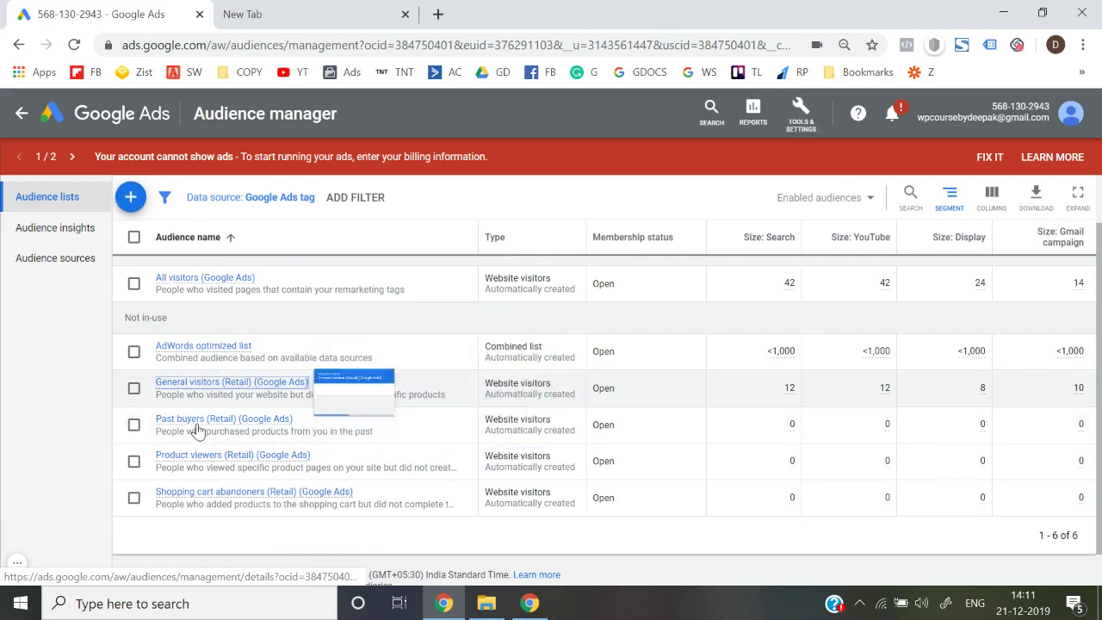
mouse_move(198, 423)
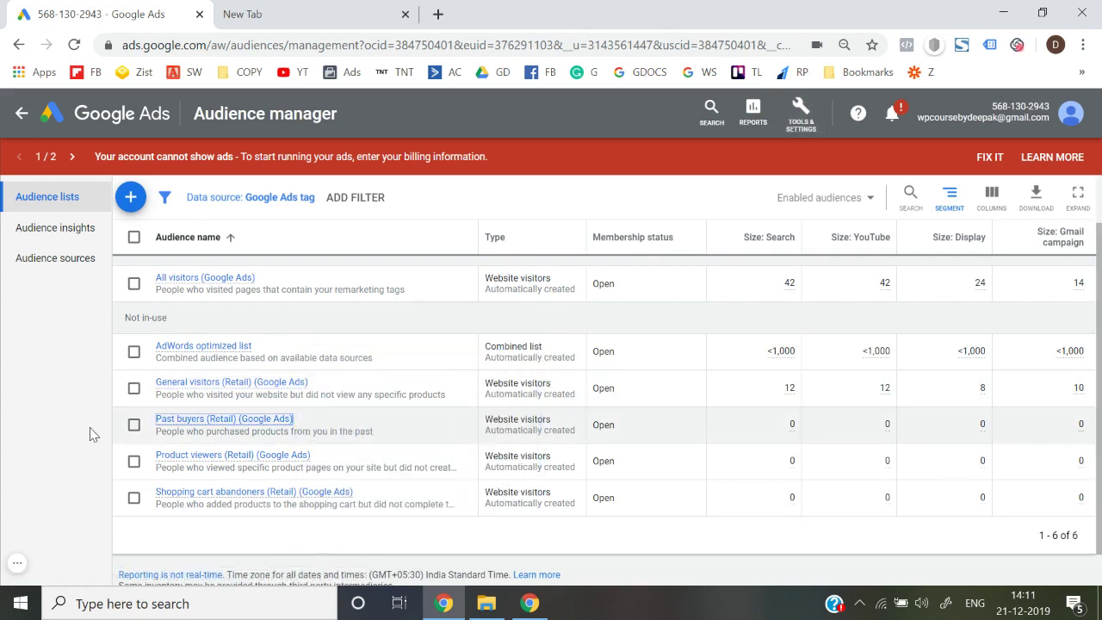
mouse_move(203, 462)
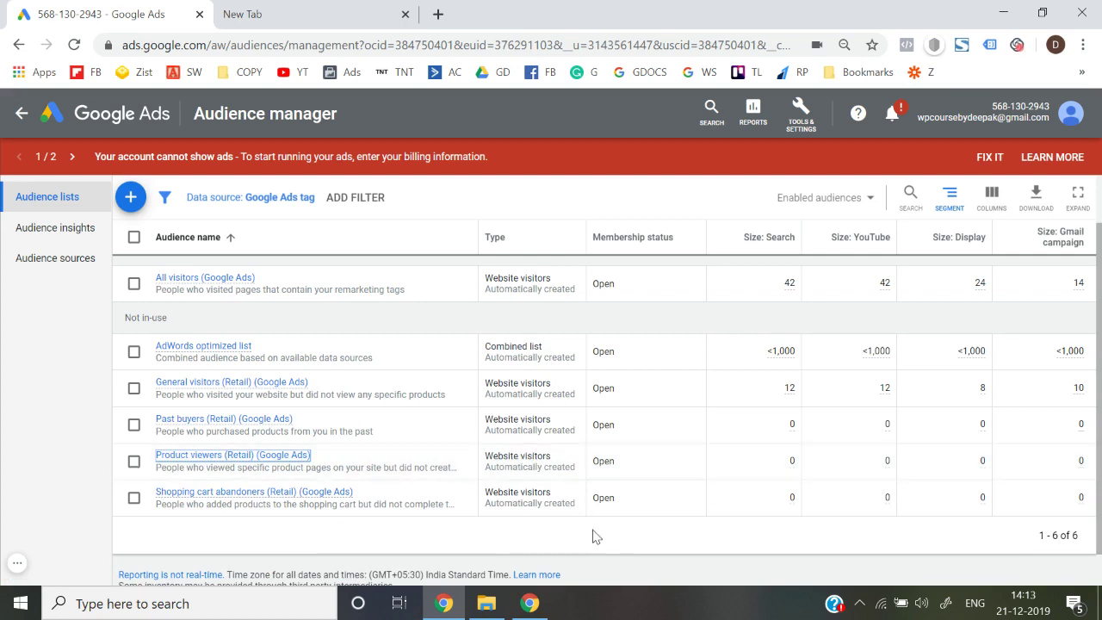
Step: Start a new campaign without a goal's guidance, using the Display type and the Standard display campaign subtype
click(149, 124)
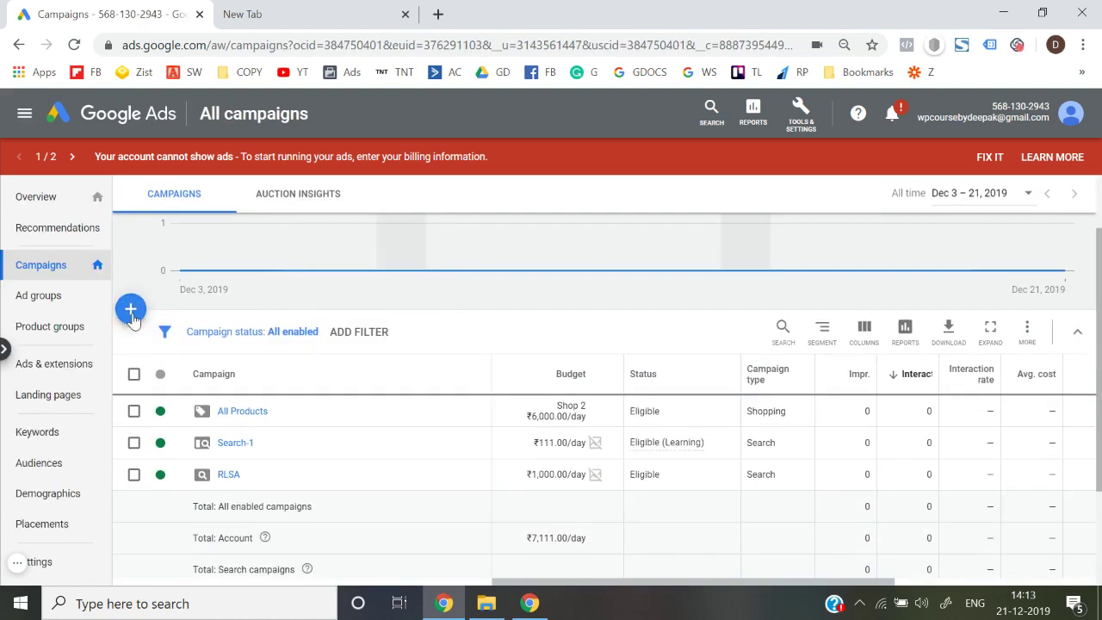
click(132, 312)
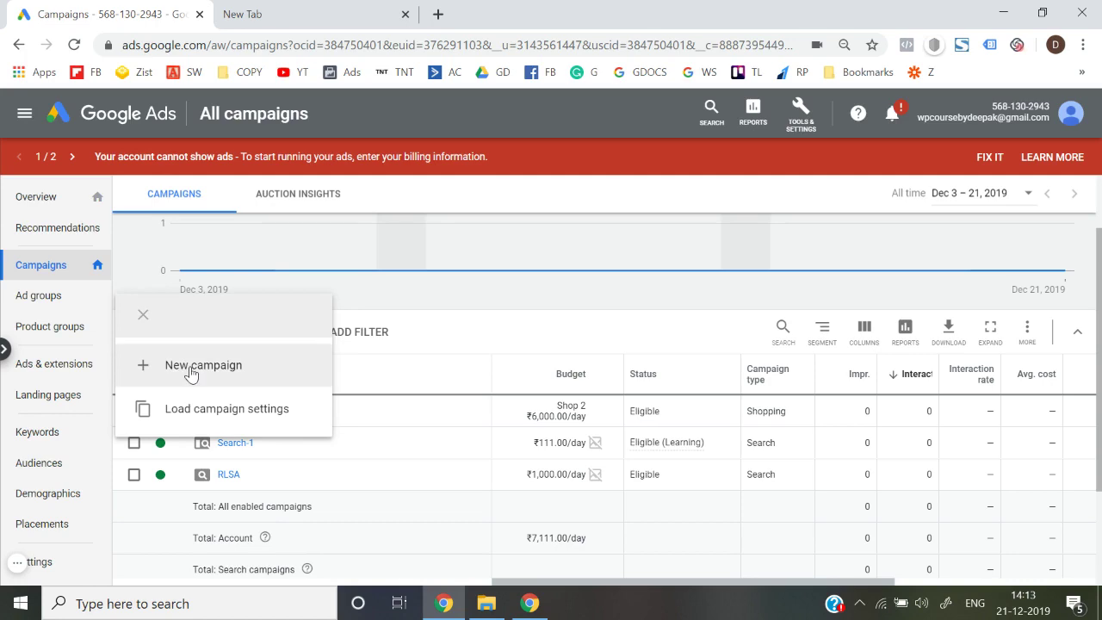
click(186, 372)
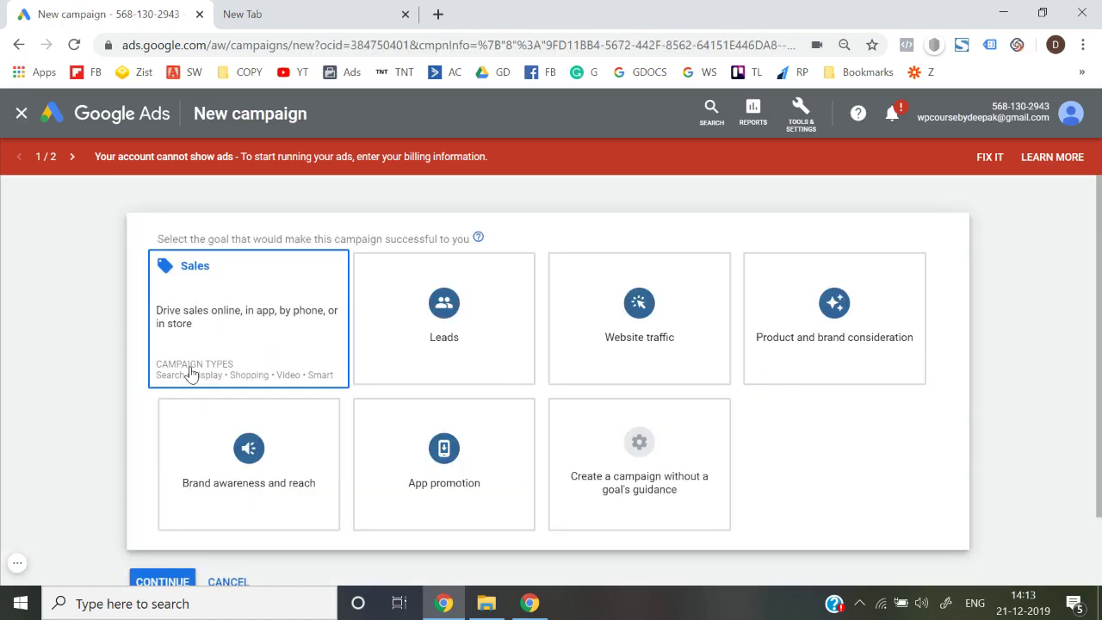
click(573, 455)
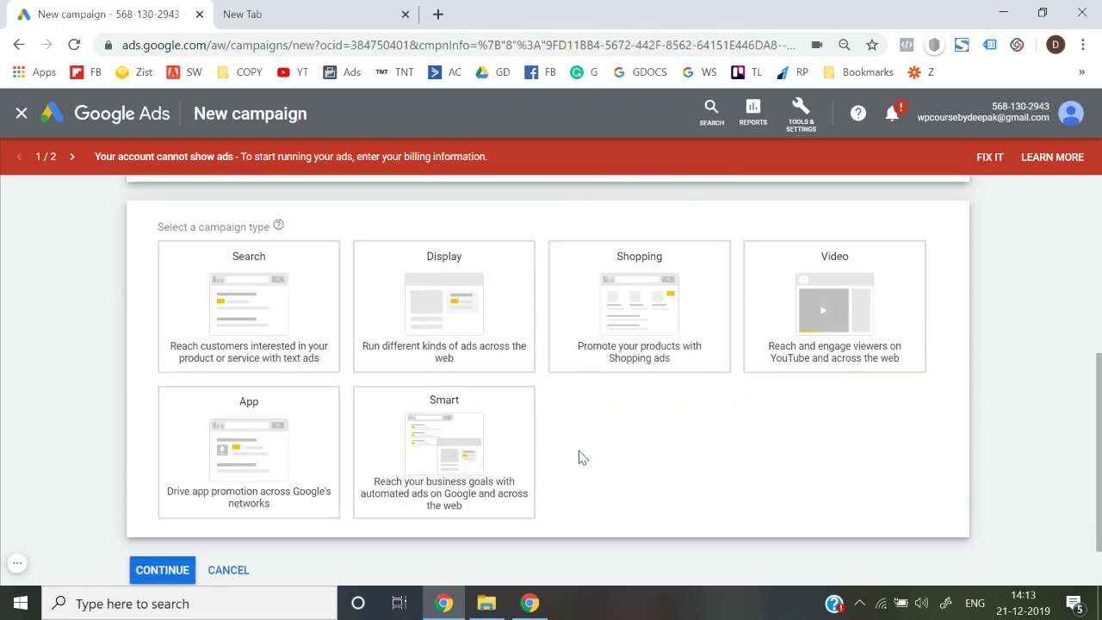
click(424, 310)
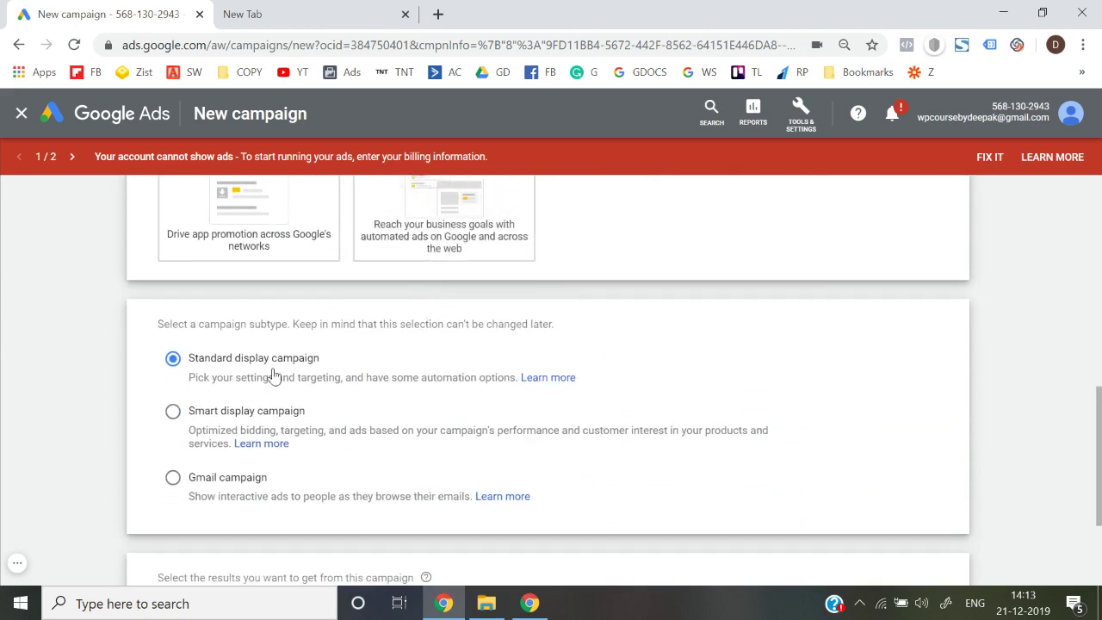
scroll(267, 376, down, 2)
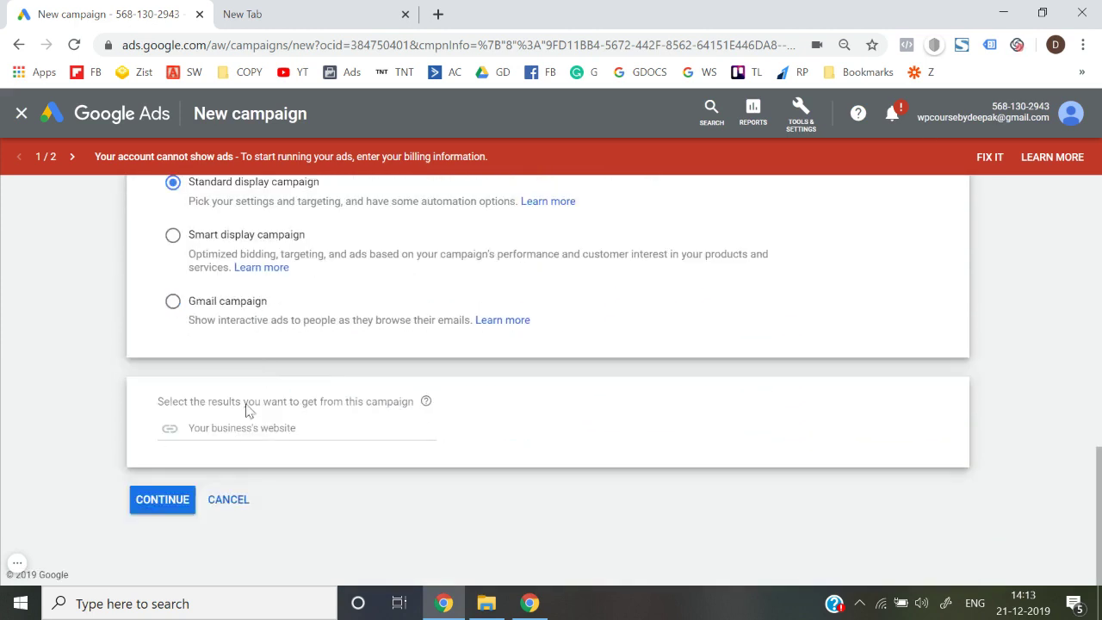
click(180, 507)
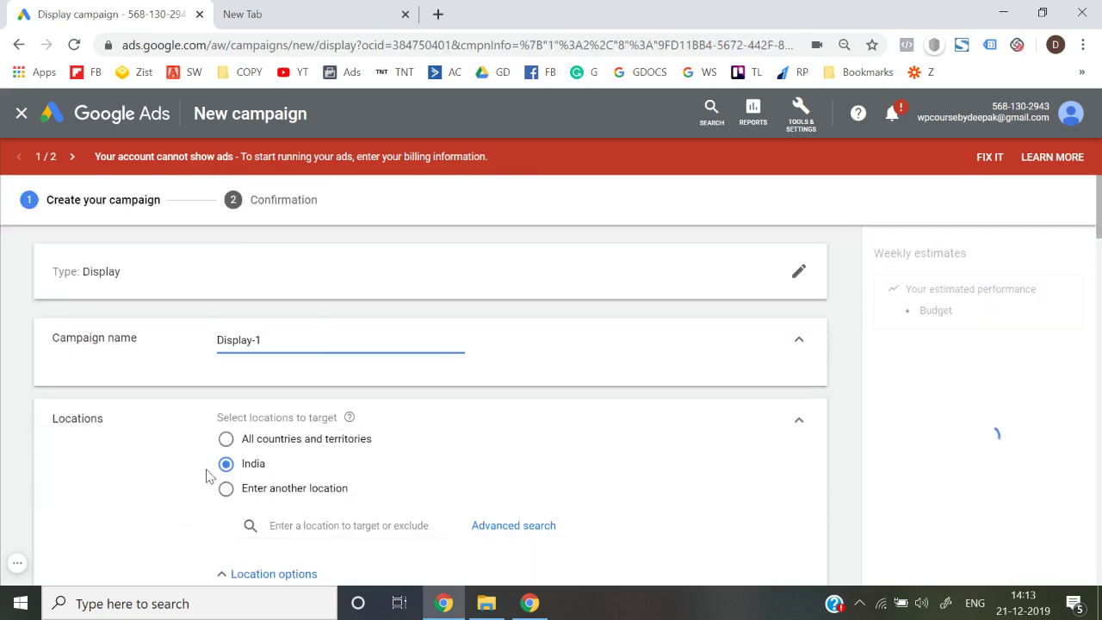
Step: Rename the new display campaign as "Dynamic Ad"
triple_click(312, 336)
text(Dyn)
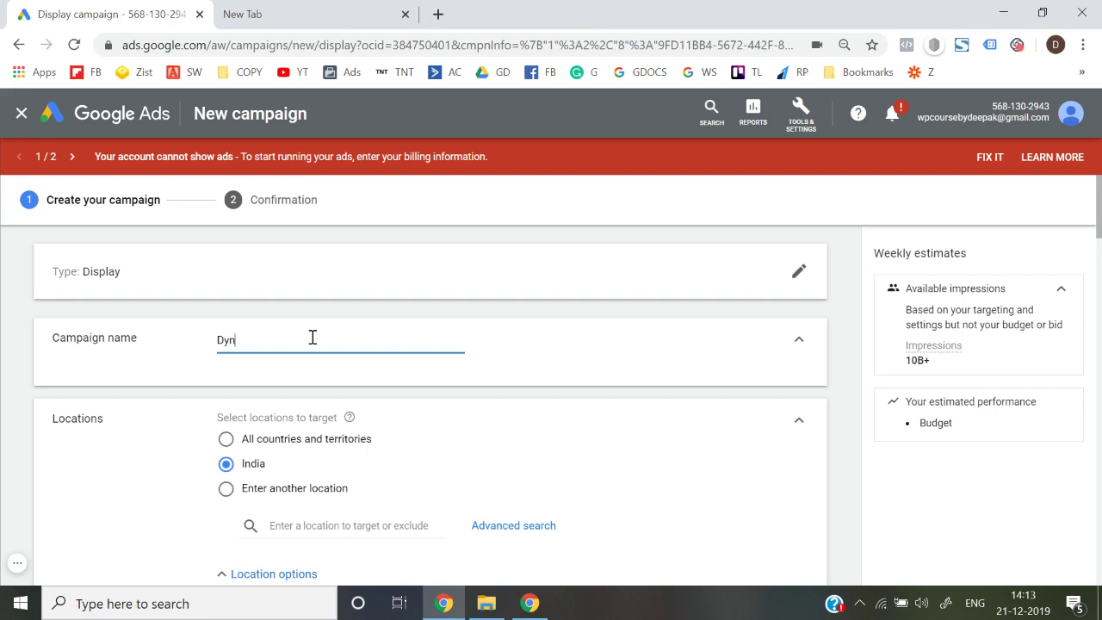
text(amic Ad)
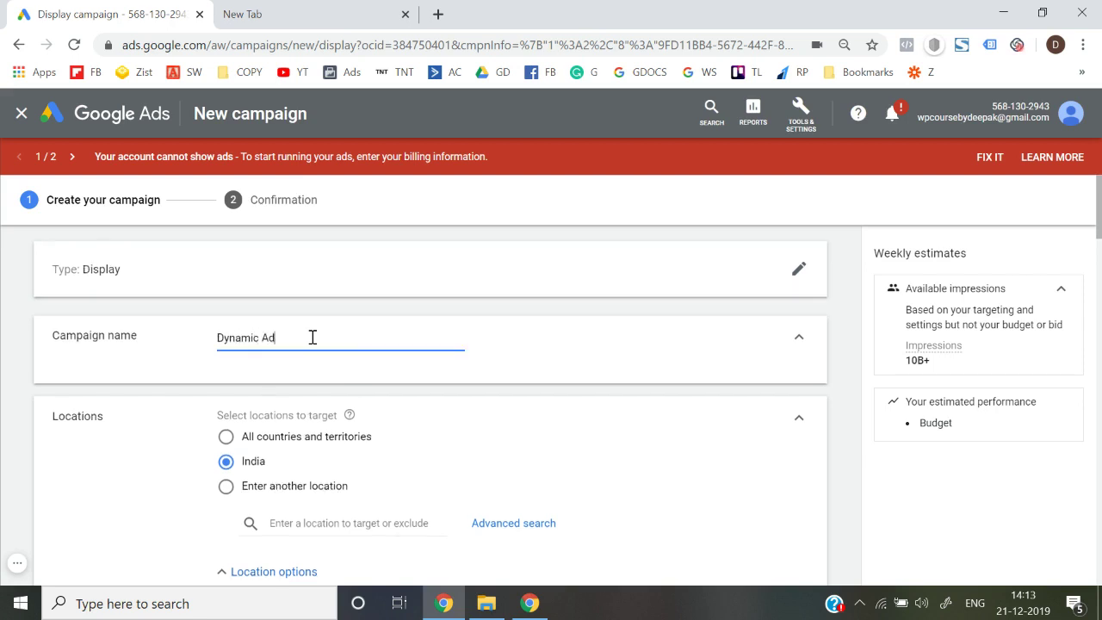
Step: Remove English from the campaign's languages so that it targets all languages
scroll(281, 403, down, 3)
scroll(277, 431, down, 7)
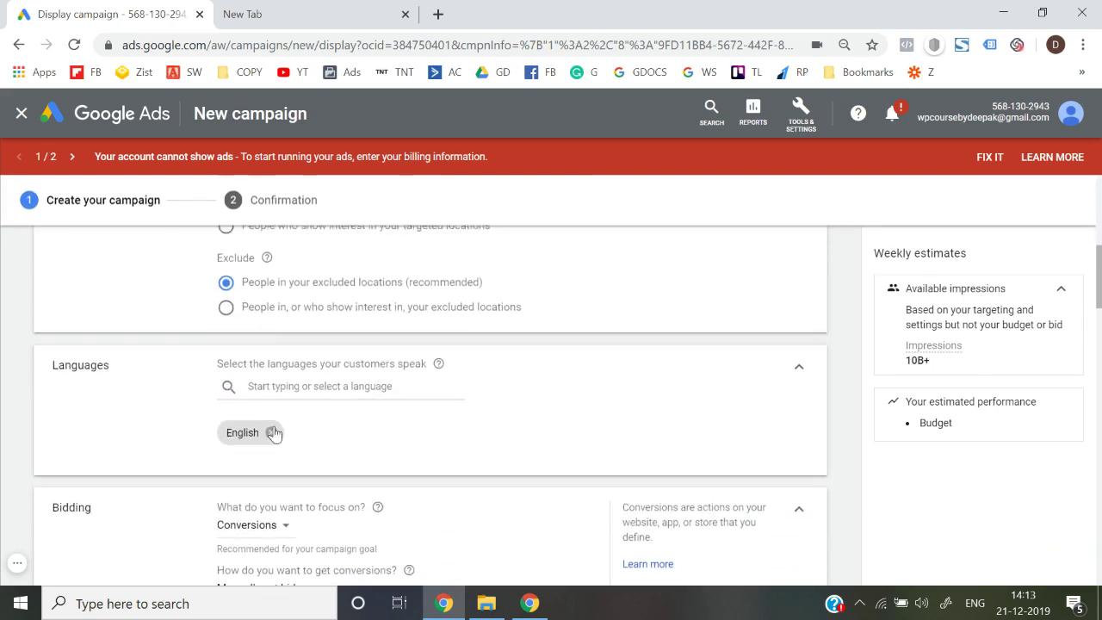
click(271, 427)
Step: Select the bid strategy directly, using Manual CPC with the Enhanced CPC option turned off
scroll(267, 405, down, 3)
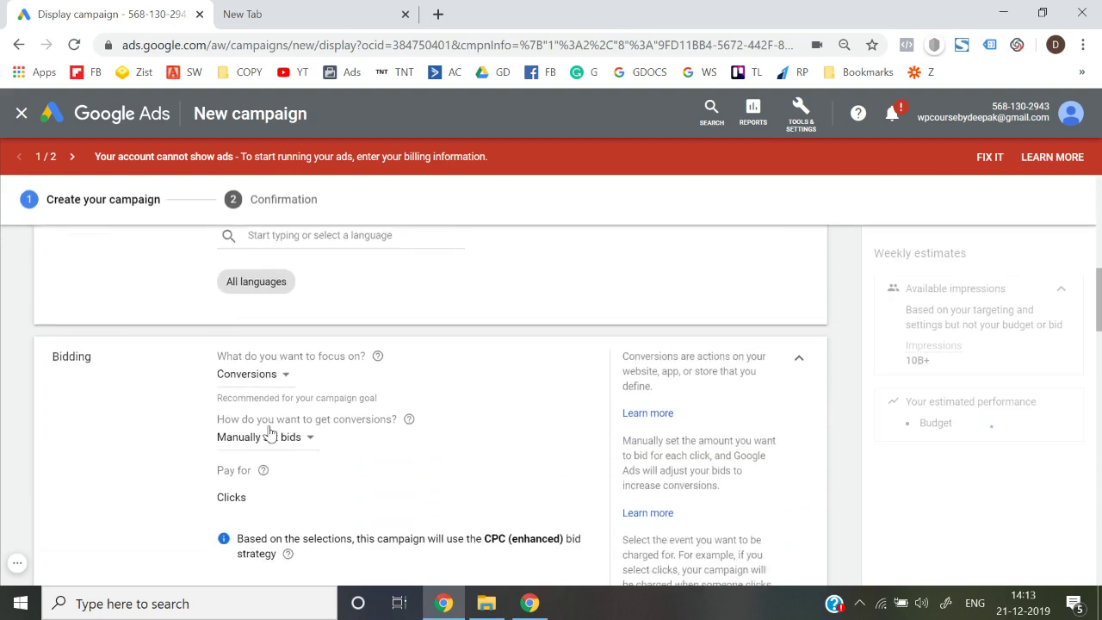
scroll(278, 503, down, 2)
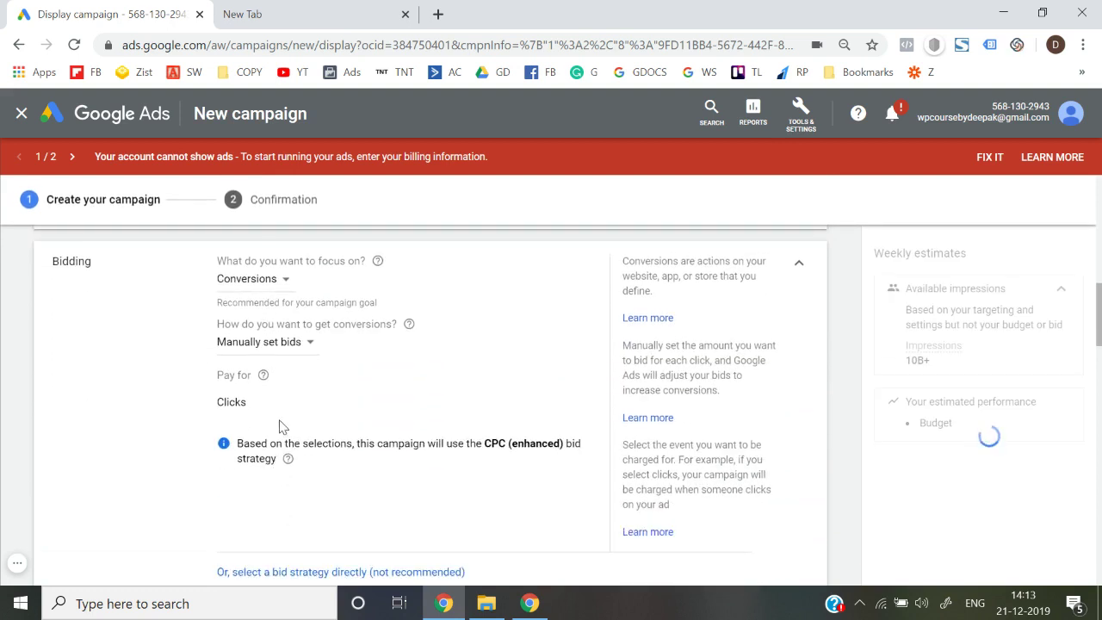
scroll(297, 521, down, 2)
click(307, 502)
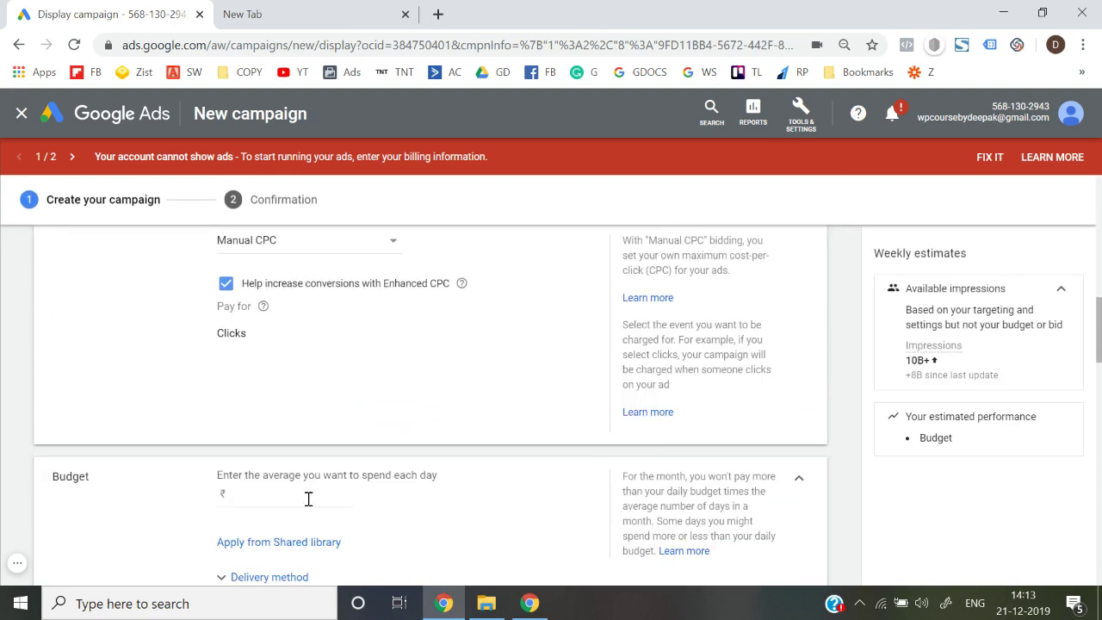
click(226, 386)
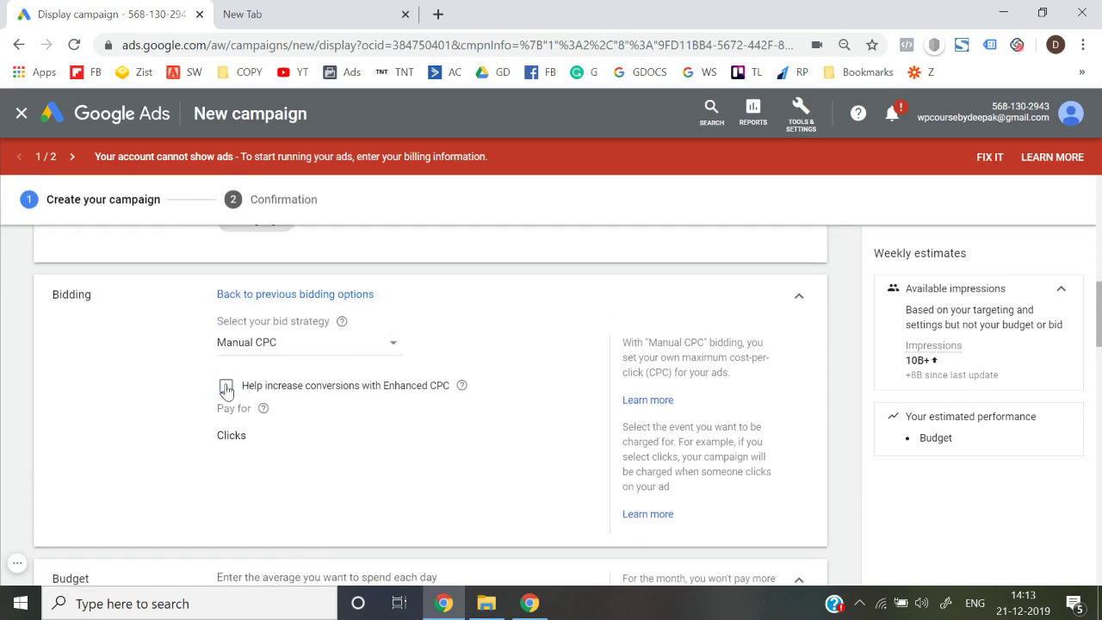
Step: Set the average daily budget to ₹1,000 and expand the delivery method options
scroll(258, 358, down, 4)
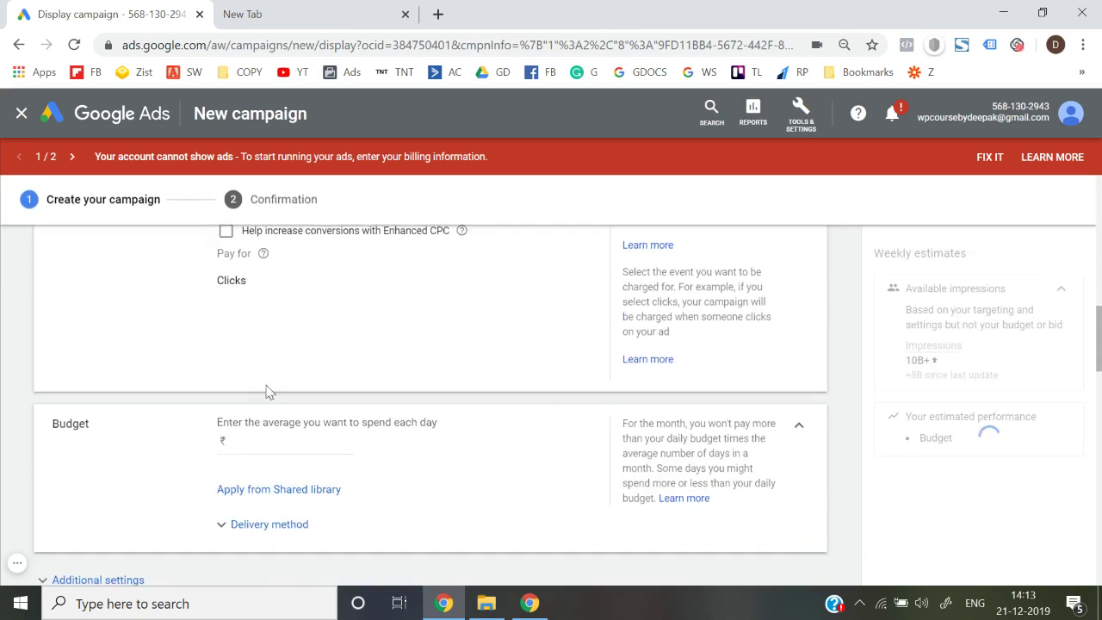
click(277, 456)
text(1000)
click(279, 462)
scroll(258, 447, down, 2)
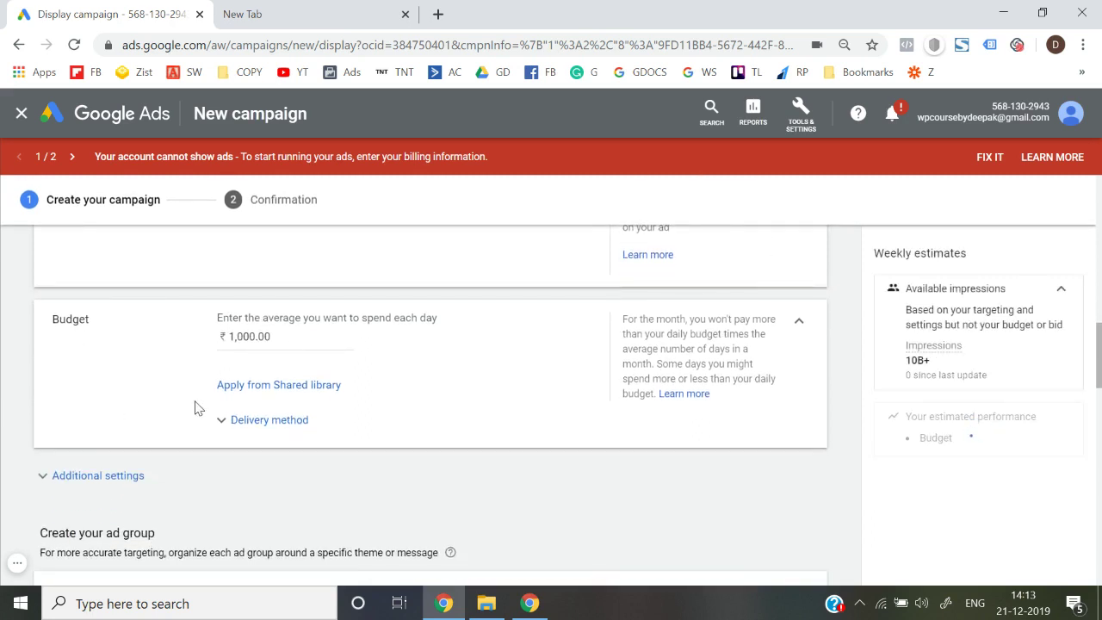
click(246, 422)
scroll(241, 448, down, 4)
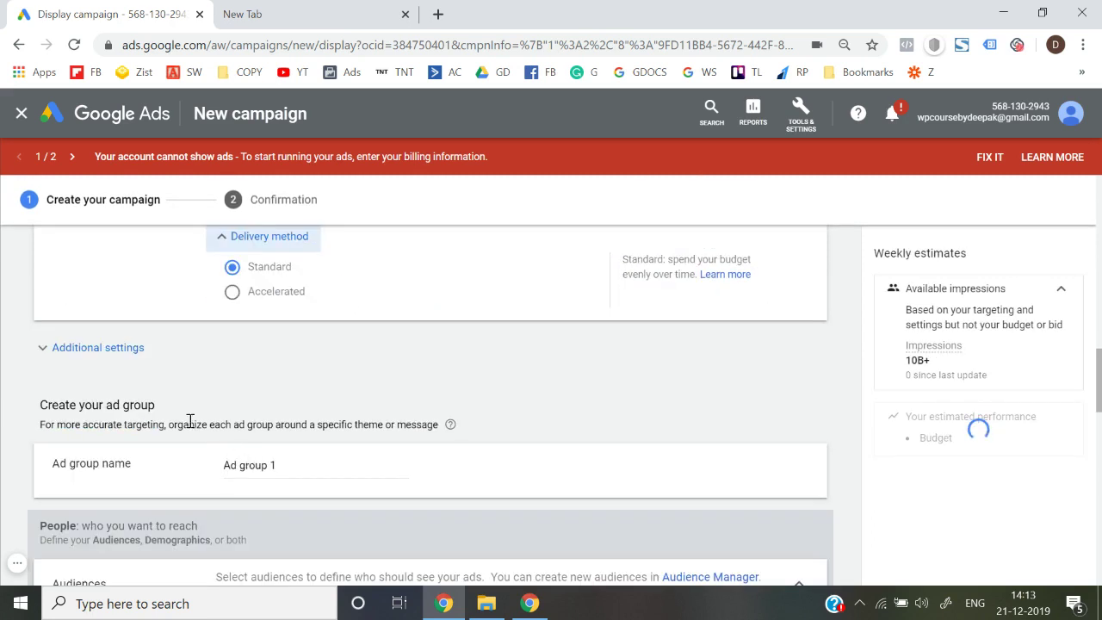
Step: In the additional settings, enable a data feed for personalized dynamic ads and choose the WP Course feed
click(118, 353)
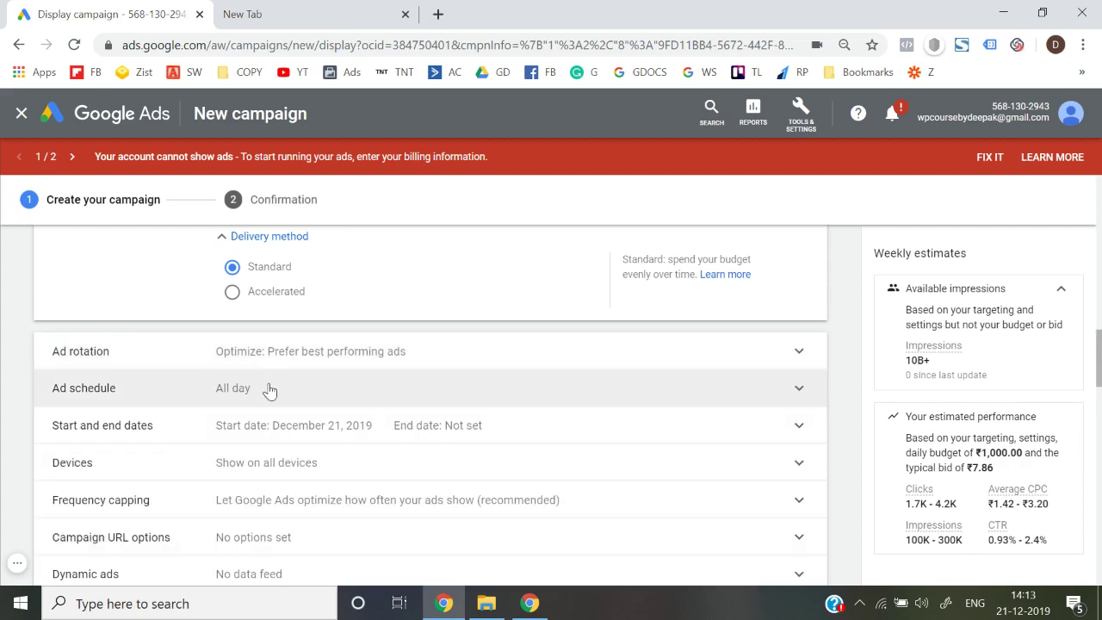
scroll(269, 393, down, 1)
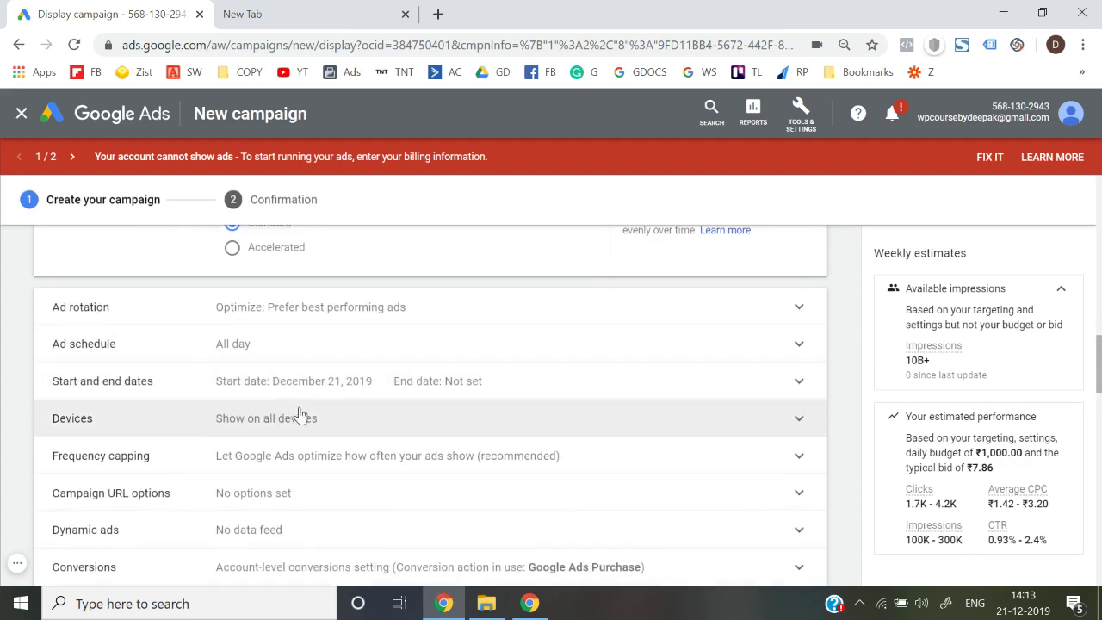
scroll(300, 416, down, 1)
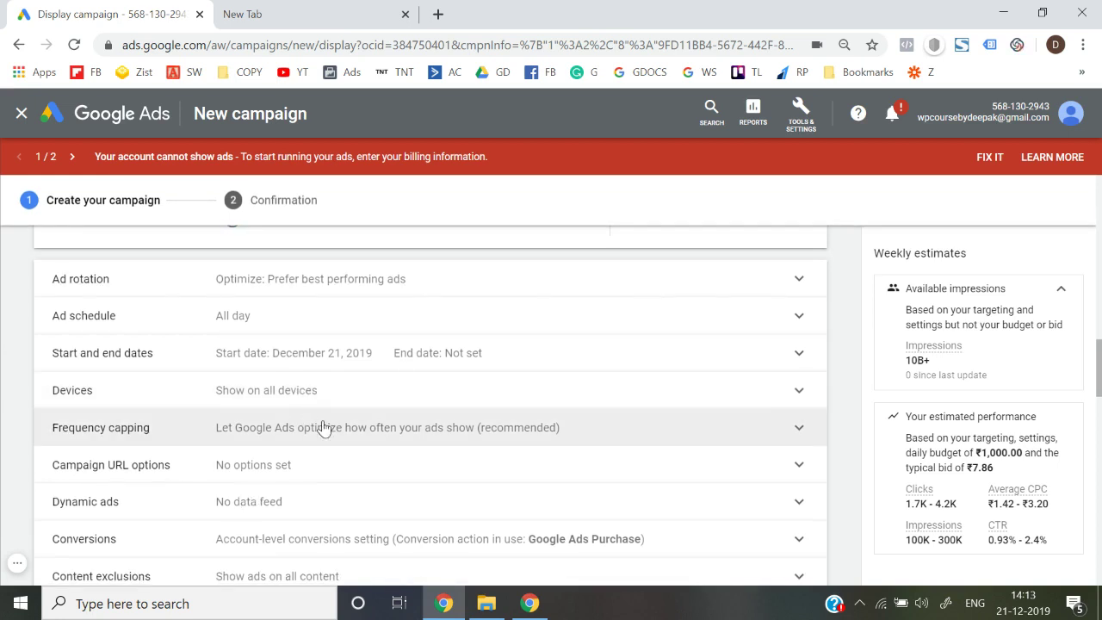
scroll(320, 449, down, 1)
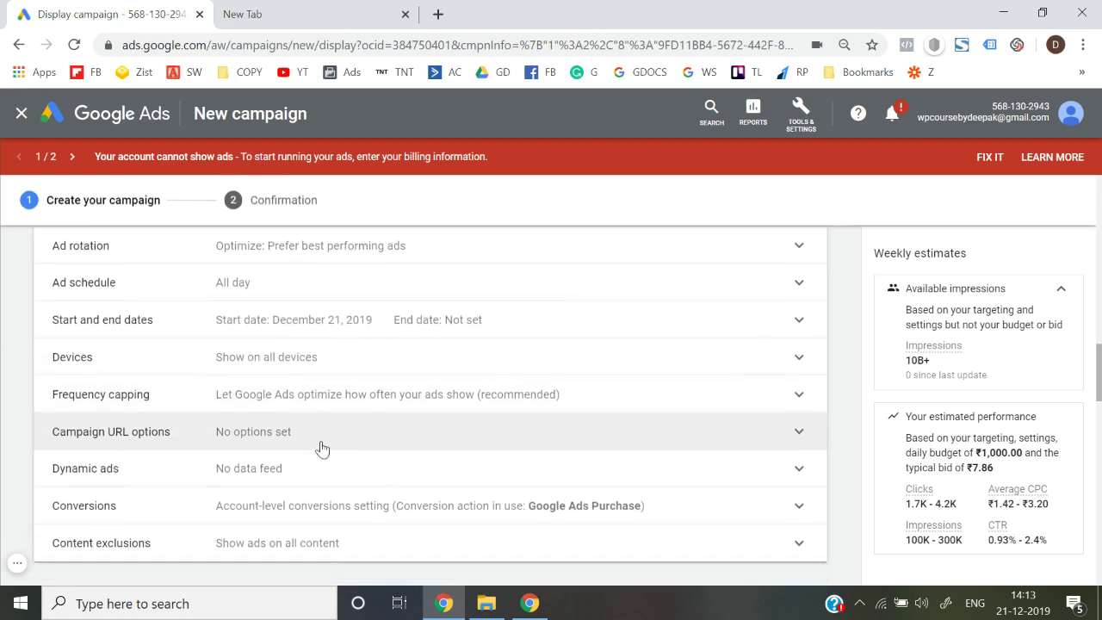
click(289, 458)
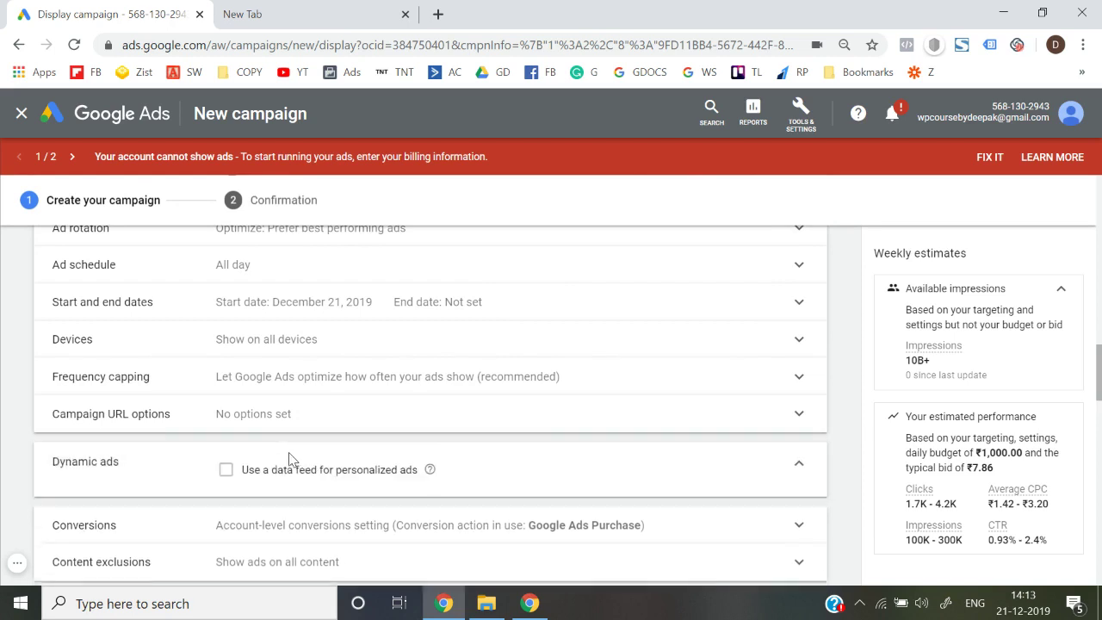
click(255, 481)
scroll(255, 487, down, 2)
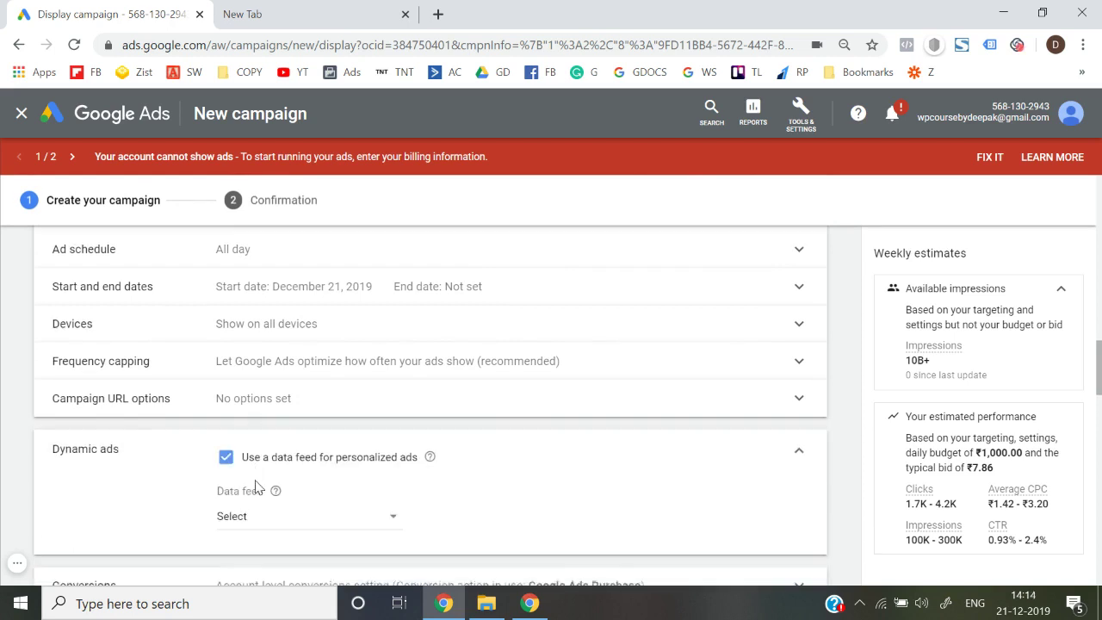
click(269, 467)
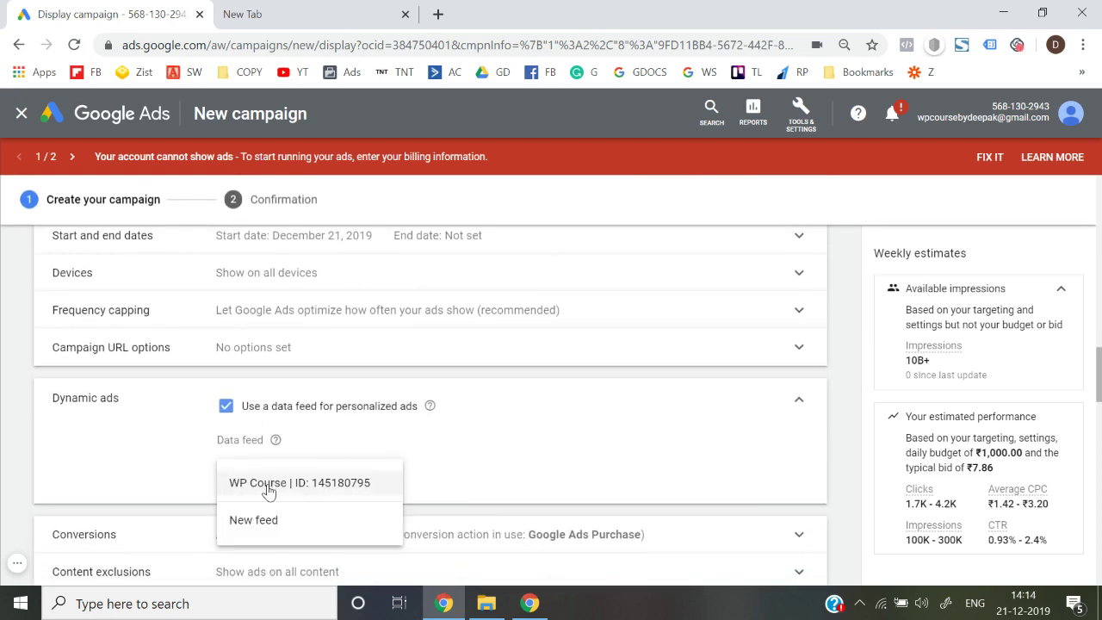
click(268, 483)
scroll(5, 454, down, 2)
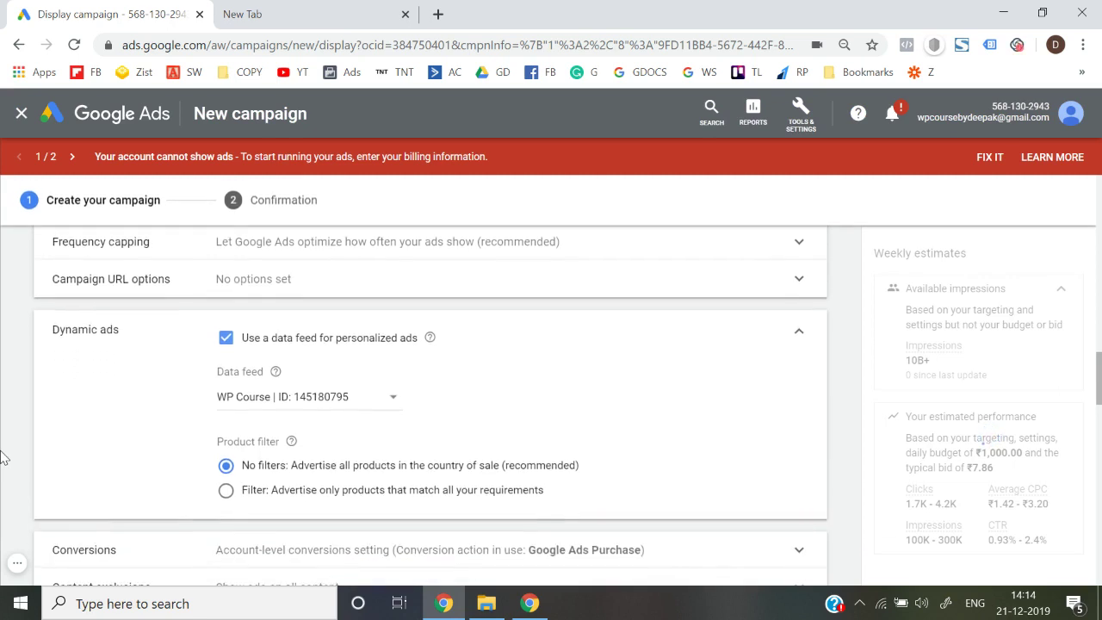
Step: Expand the campaign's Conversions settings to examine which conversion actions it uses
scroll(158, 465, down, 1)
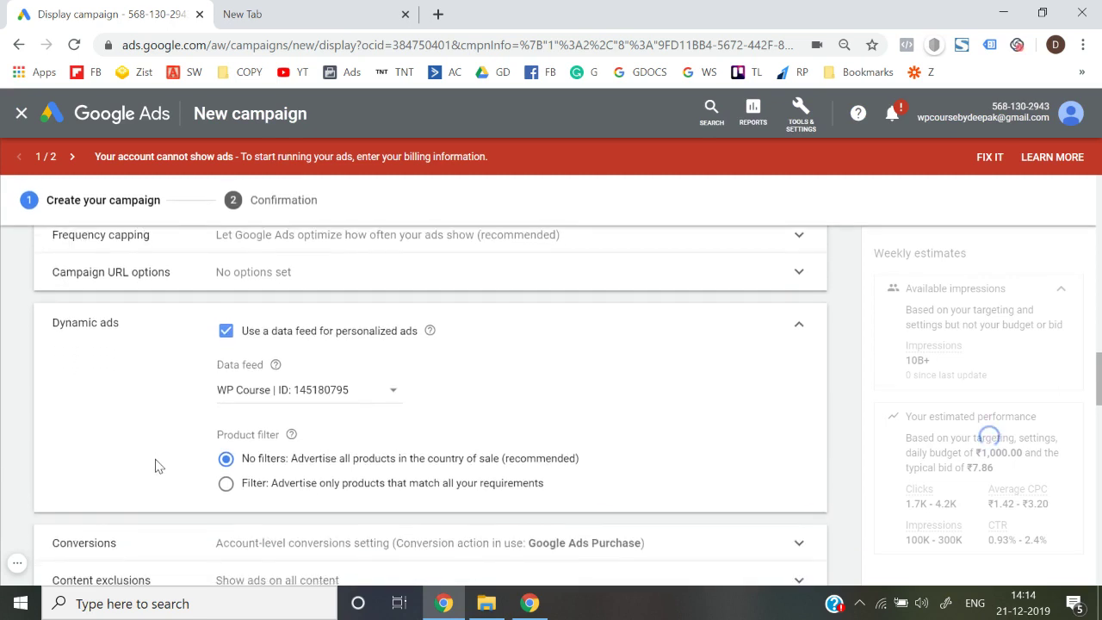
scroll(155, 465, down, 1)
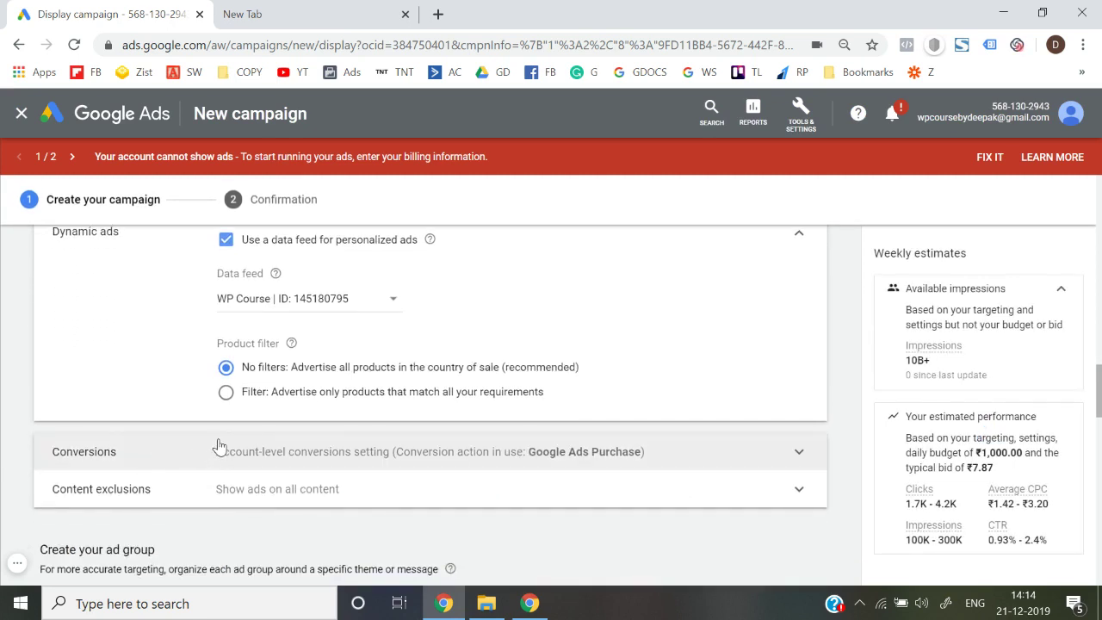
click(290, 457)
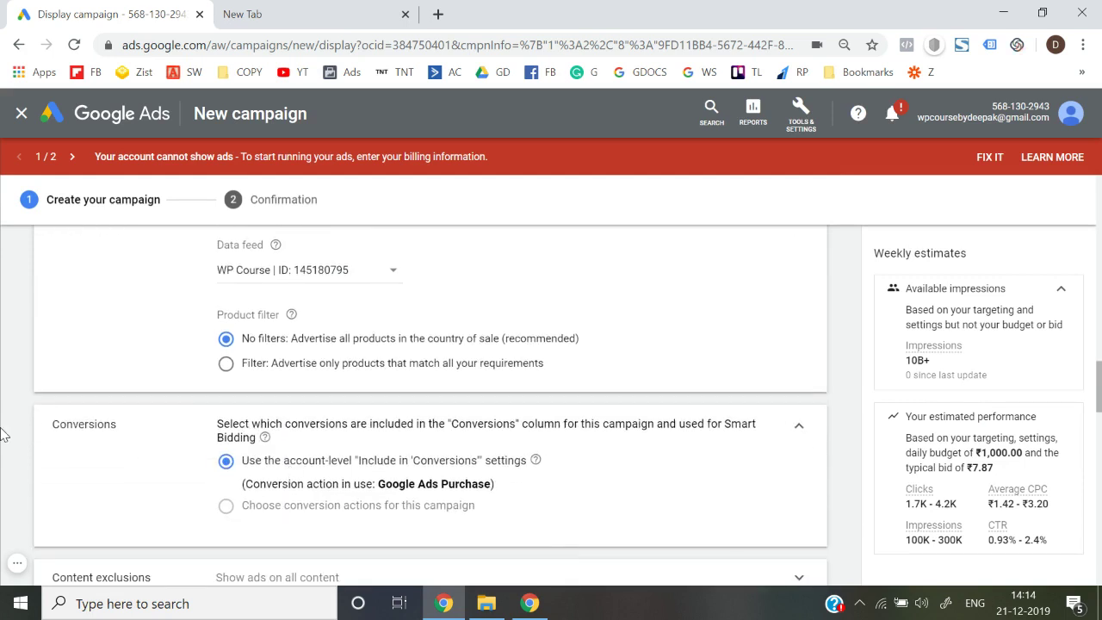
Step: Name the ad group Product Viewers
scroll(2, 434, down, 2)
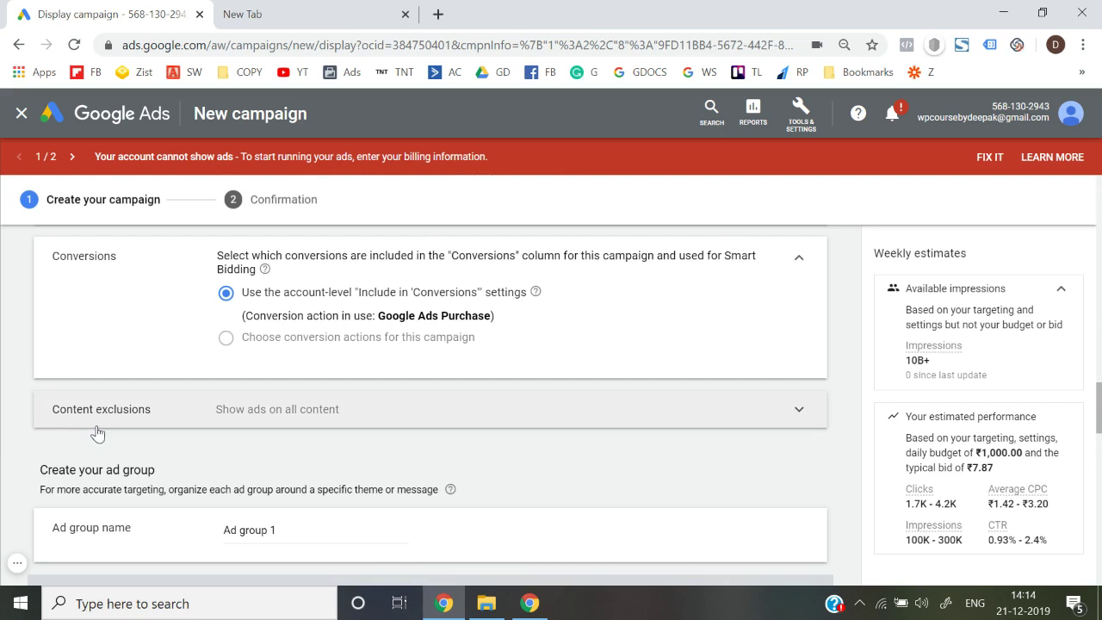
scroll(97, 433, down, 1)
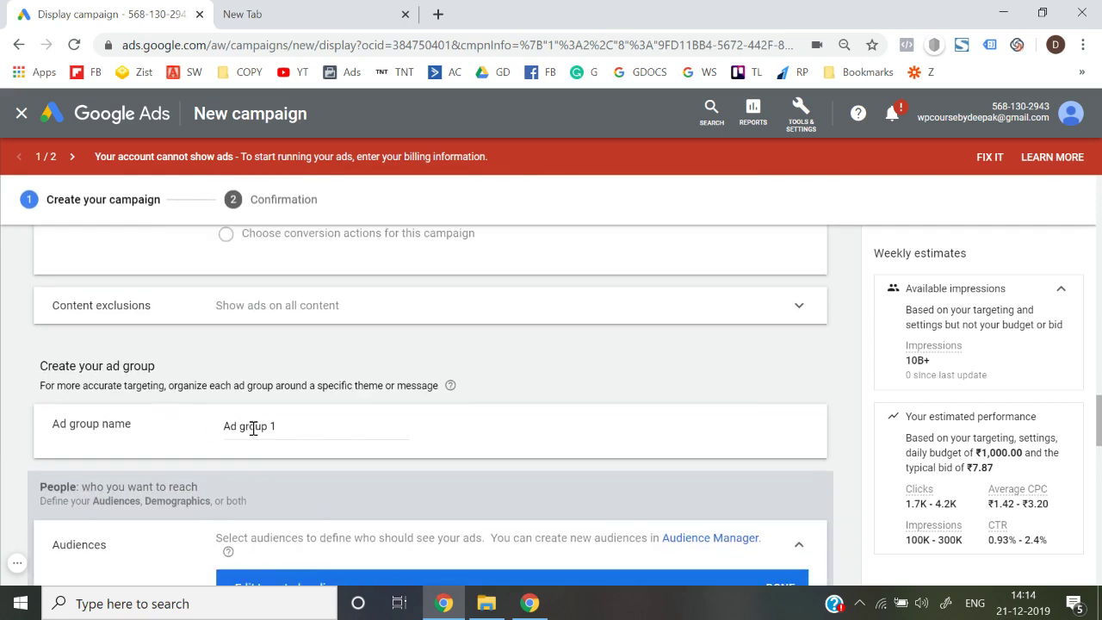
triple_click(272, 426)
text(Du)
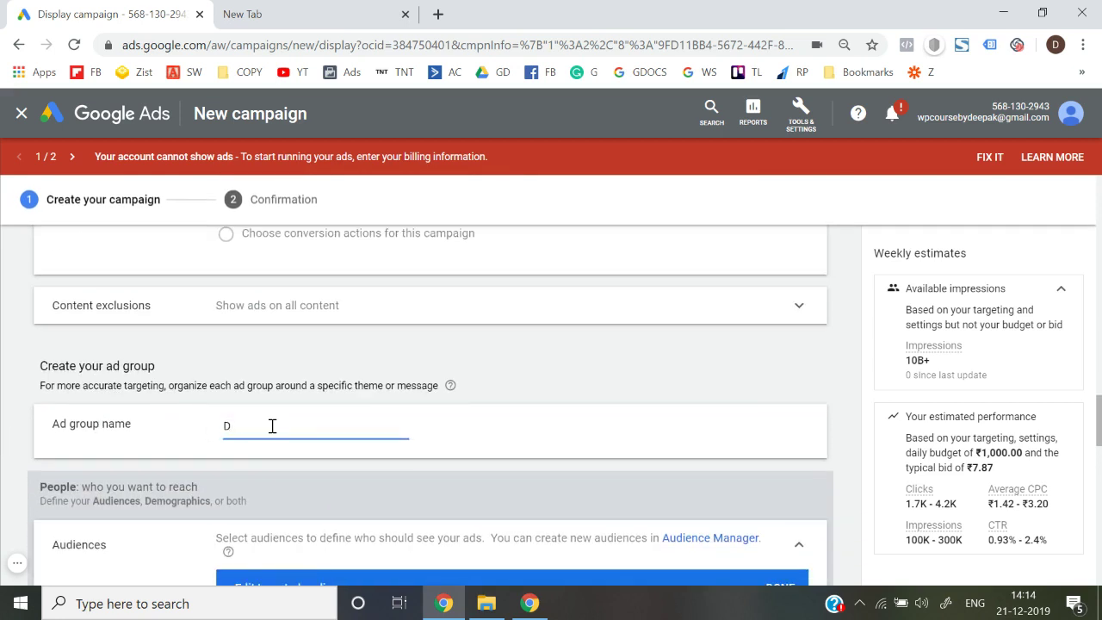
key(BackSpace)
text(Product Viewers)
Step: Browse the remarketing audiences and target the website visitors list Product viewers (Retail) (Google Ads) for the ad group
scroll(272, 425, down, 3)
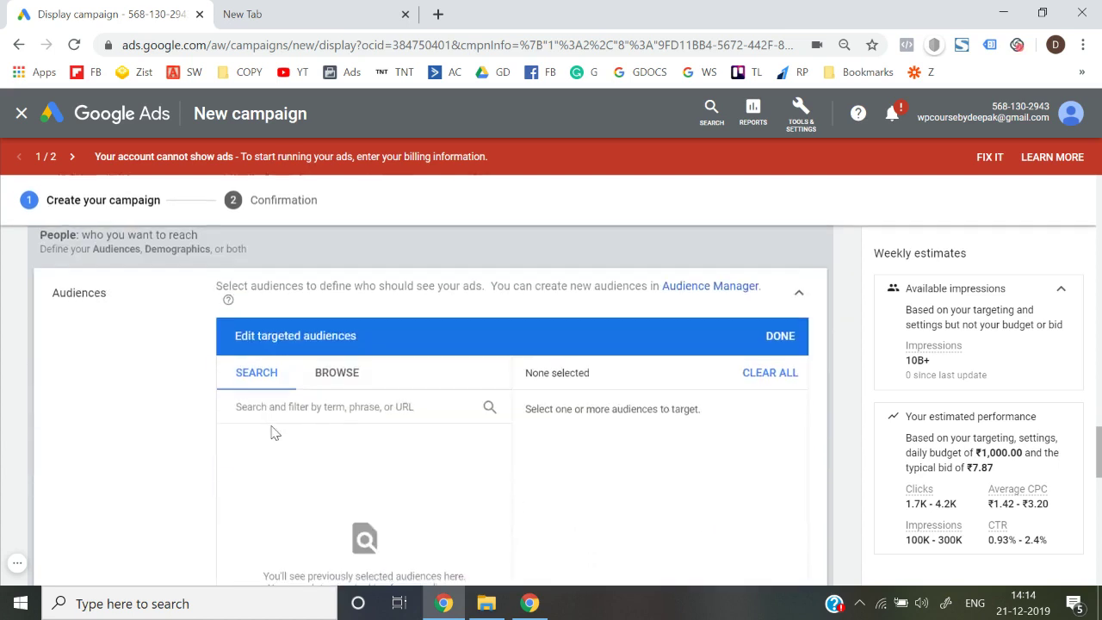
click(339, 375)
scroll(342, 379, down, 2)
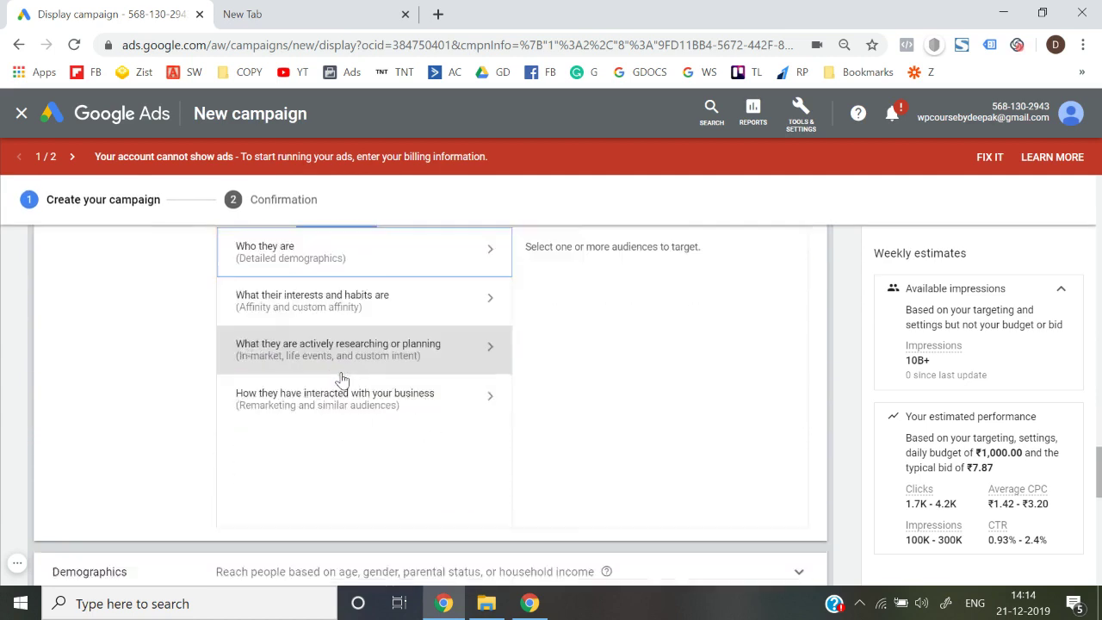
click(328, 393)
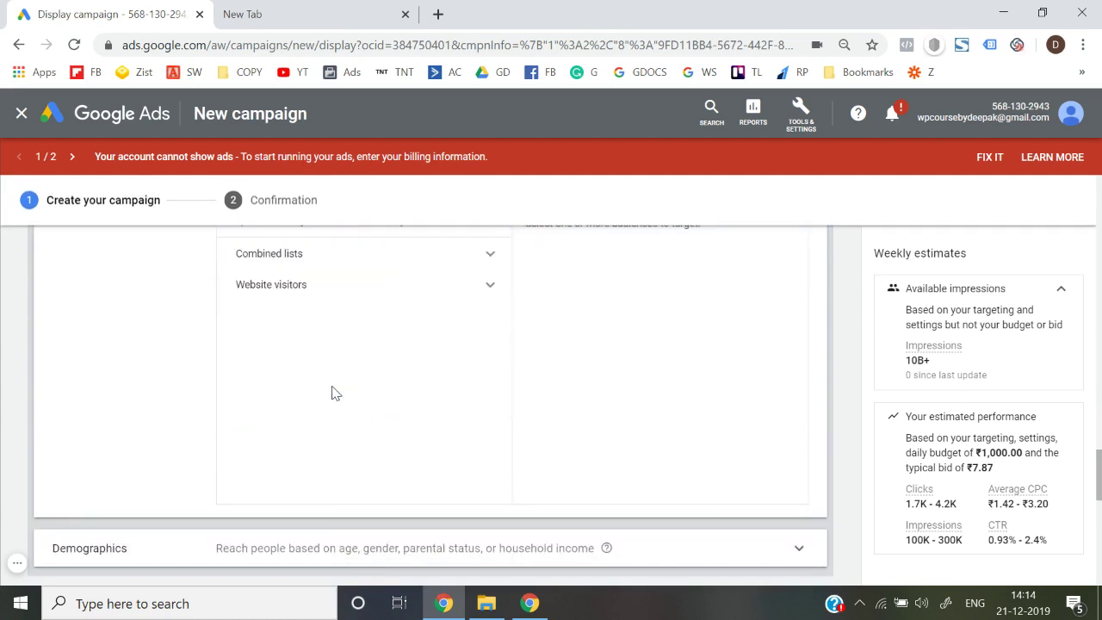
click(365, 293)
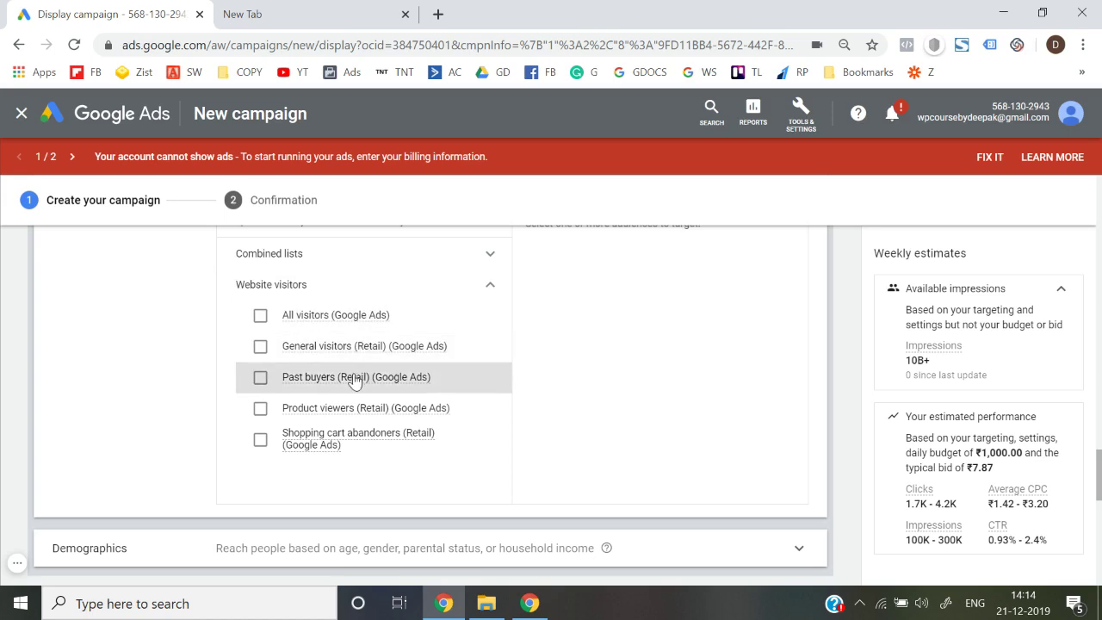
click(260, 411)
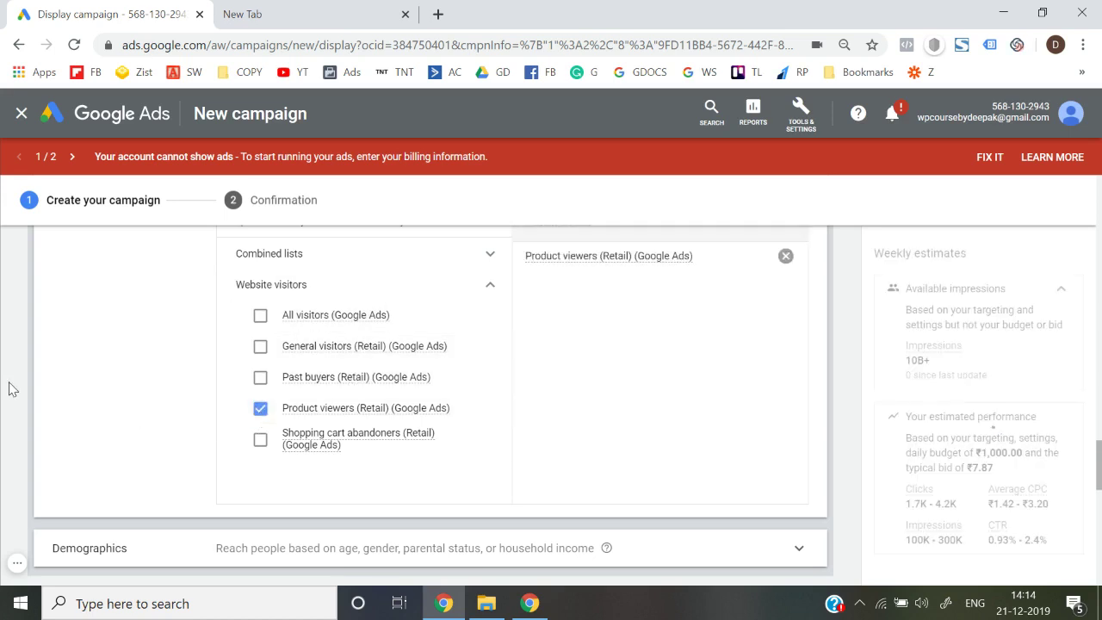
Step: Turn targeting expansion off and set the ad group's maximum CPC bid to ₹15
scroll(34, 386, down, 2)
scroll(225, 438, down, 2)
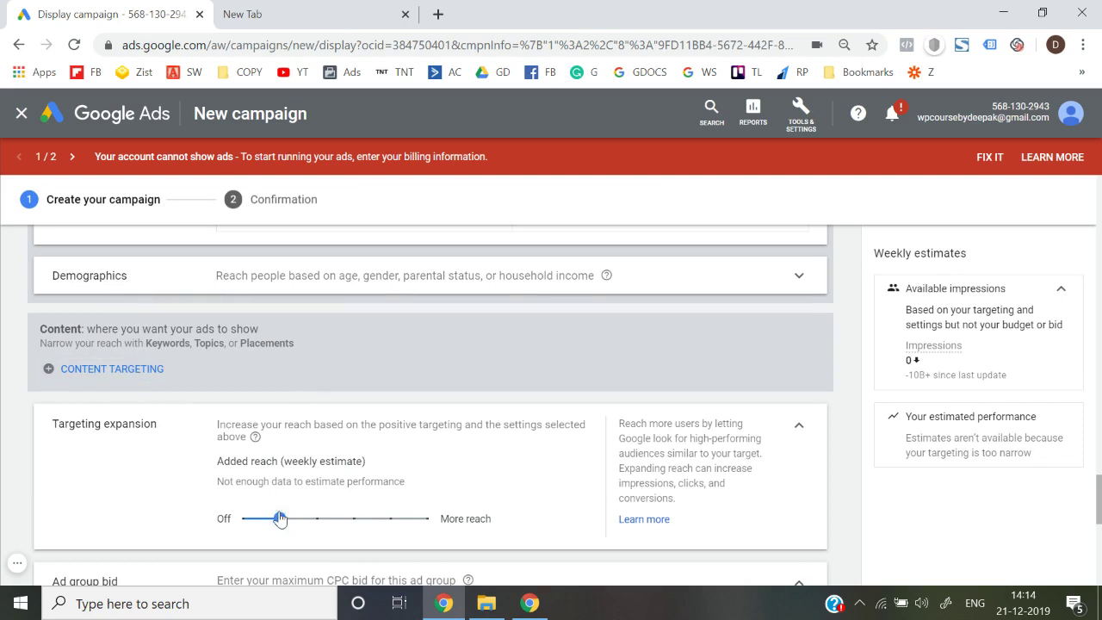
drag(278, 518, 182, 529)
scroll(177, 528, down, 2)
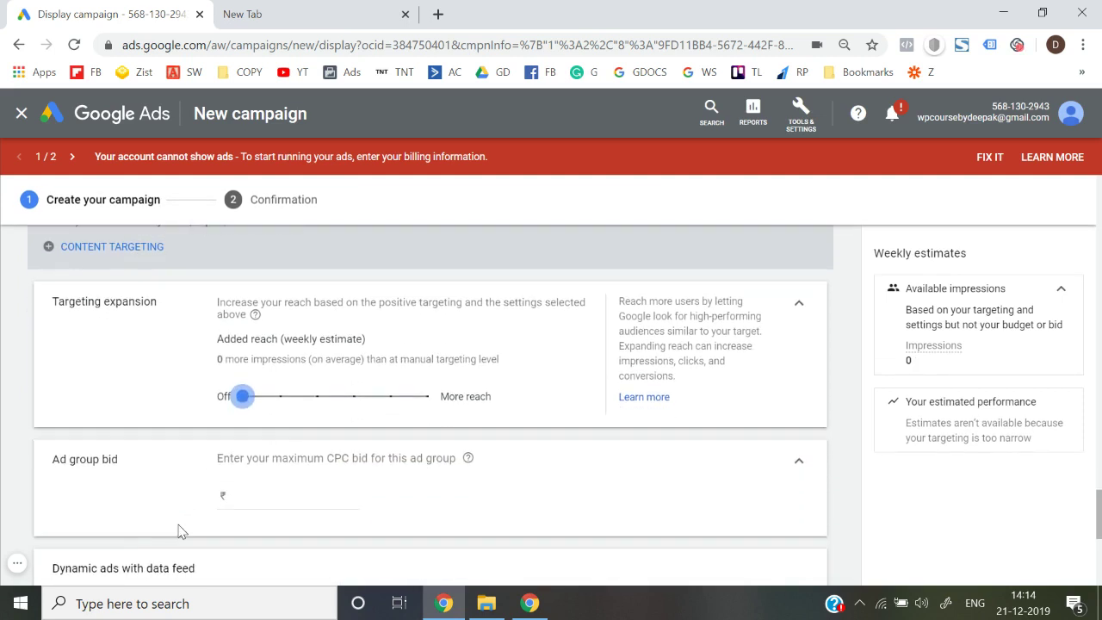
click(256, 497)
text(15)
click(3, 433)
Step: Start a new ad for the ad group using the option to upload display ads
scroll(2, 434, down, 2)
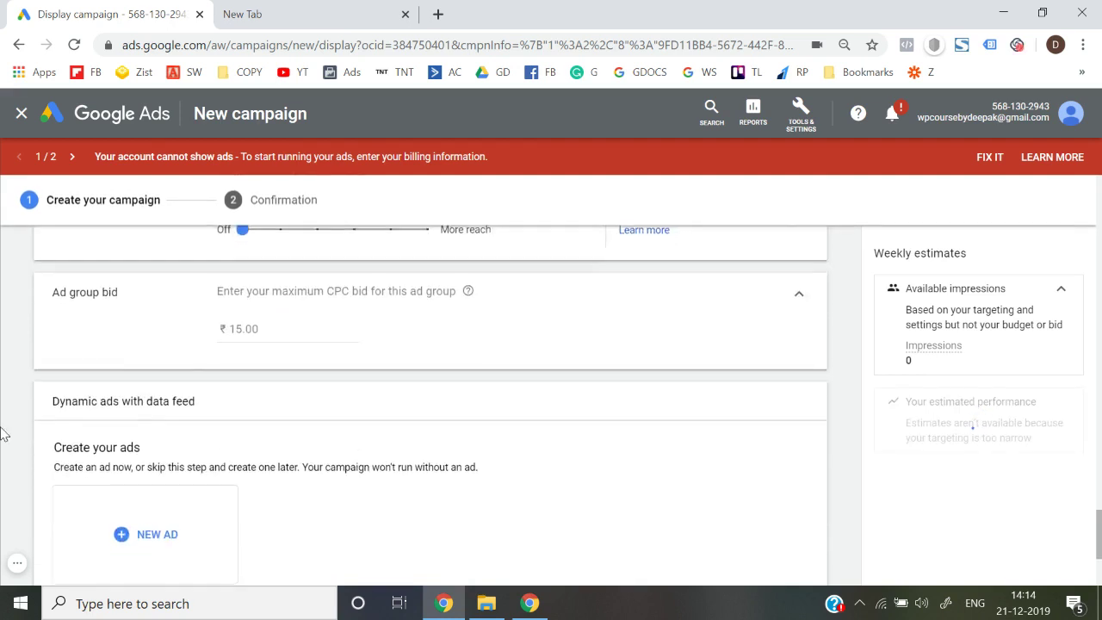
scroll(94, 448, down, 2)
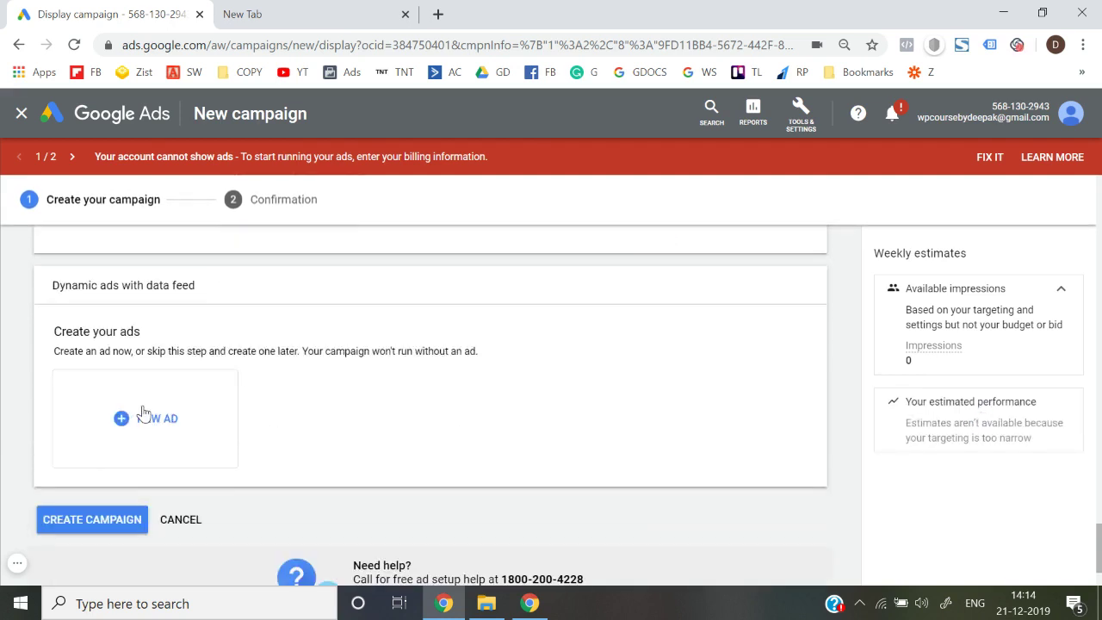
right_click(163, 427)
click(164, 425)
click(162, 422)
click(171, 425)
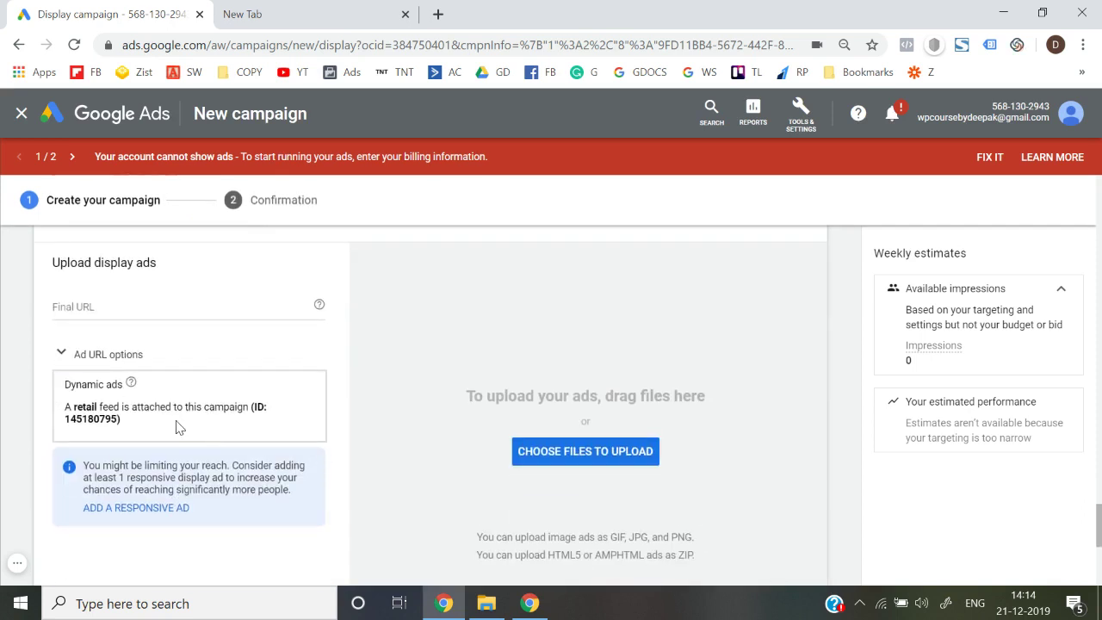
Step: Try to upload the Square Logo image from Desktop > Files > Institute Ads > Responsive Ads as a display ad
click(601, 463)
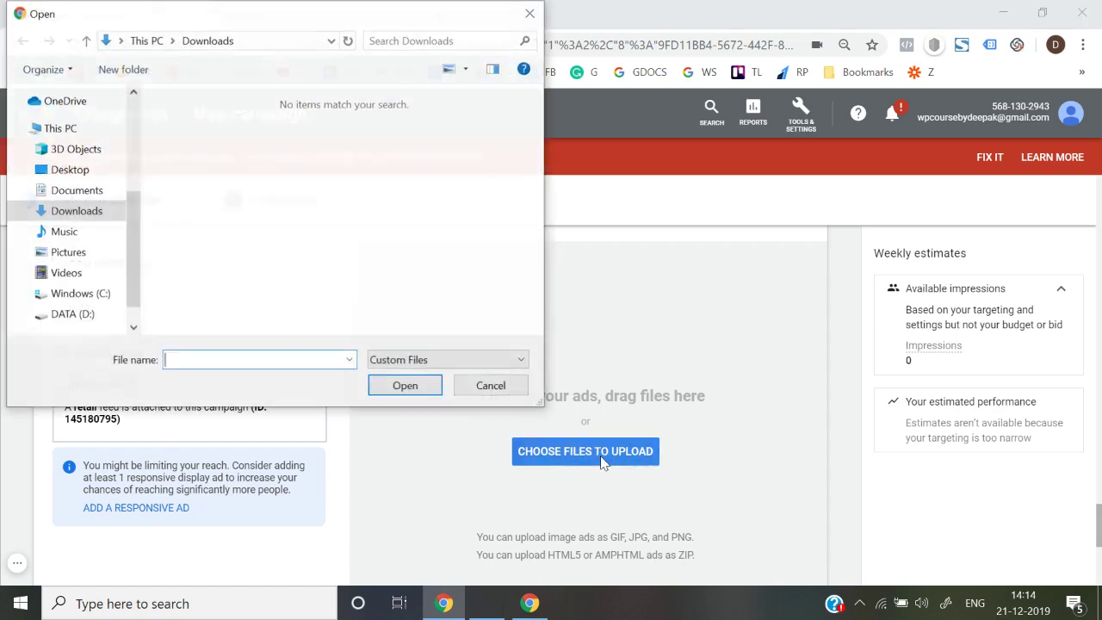
click(72, 128)
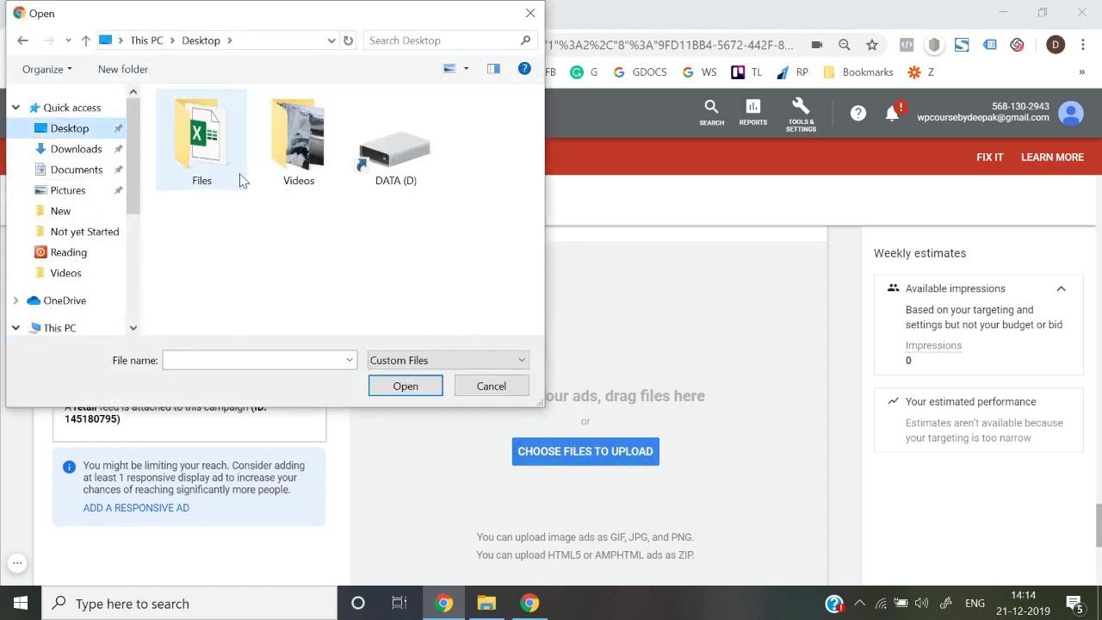
double_click(241, 180)
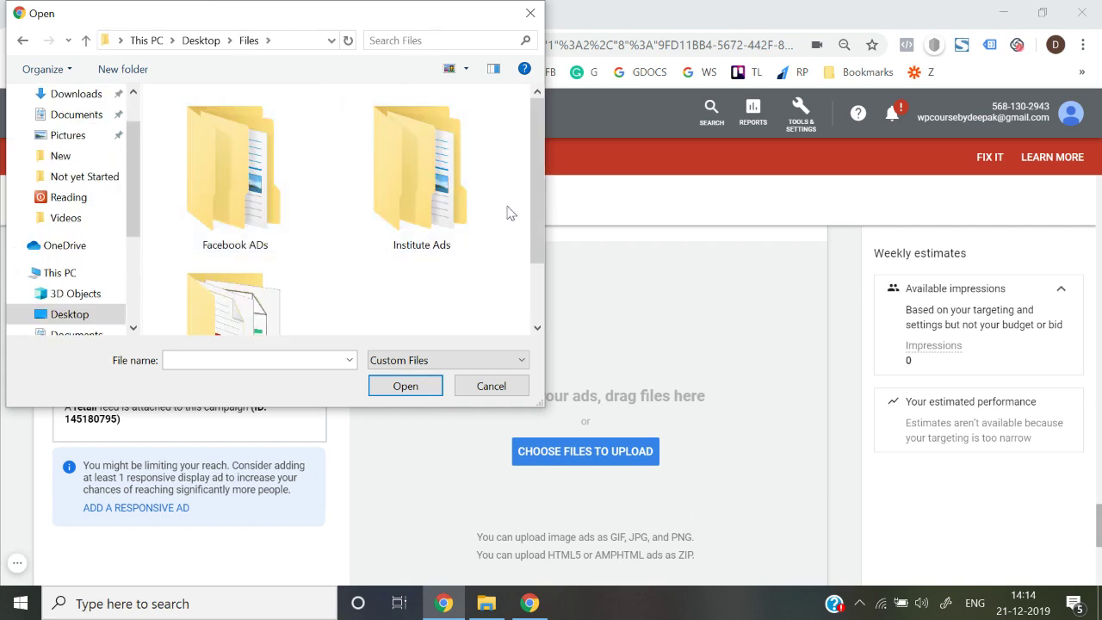
drag(540, 216, 531, 295)
scroll(533, 303, up, 2)
double_click(413, 205)
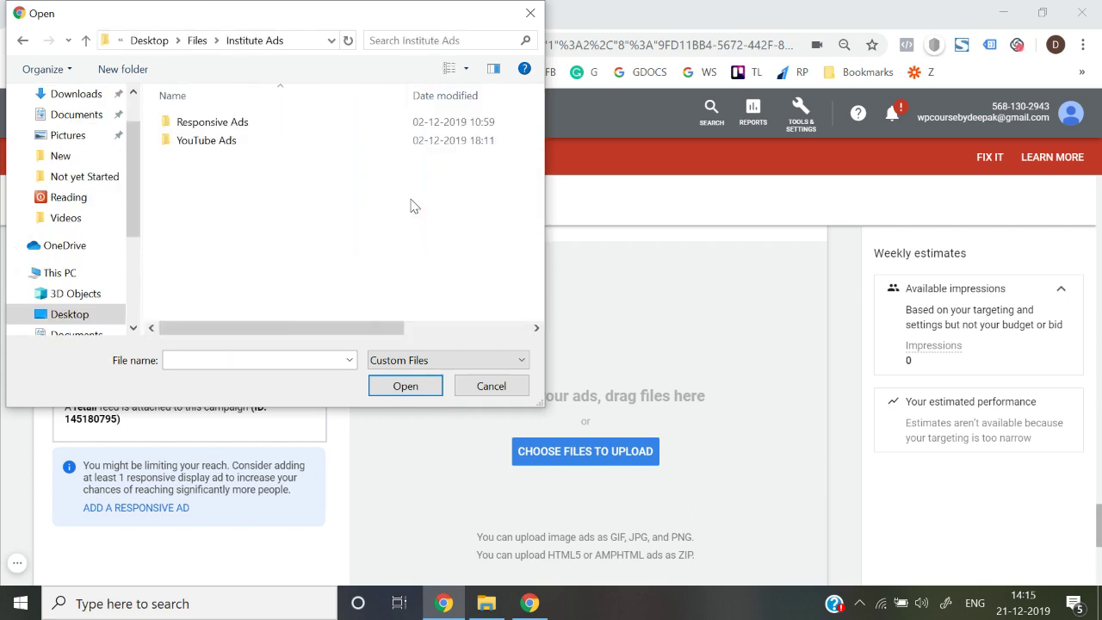
double_click(336, 122)
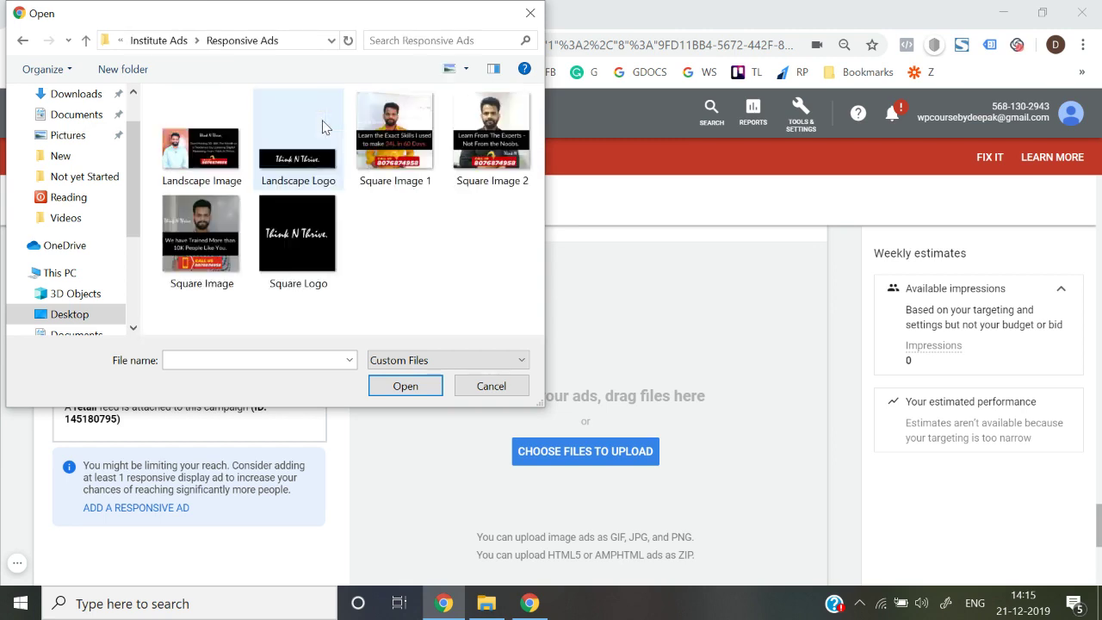
double_click(324, 233)
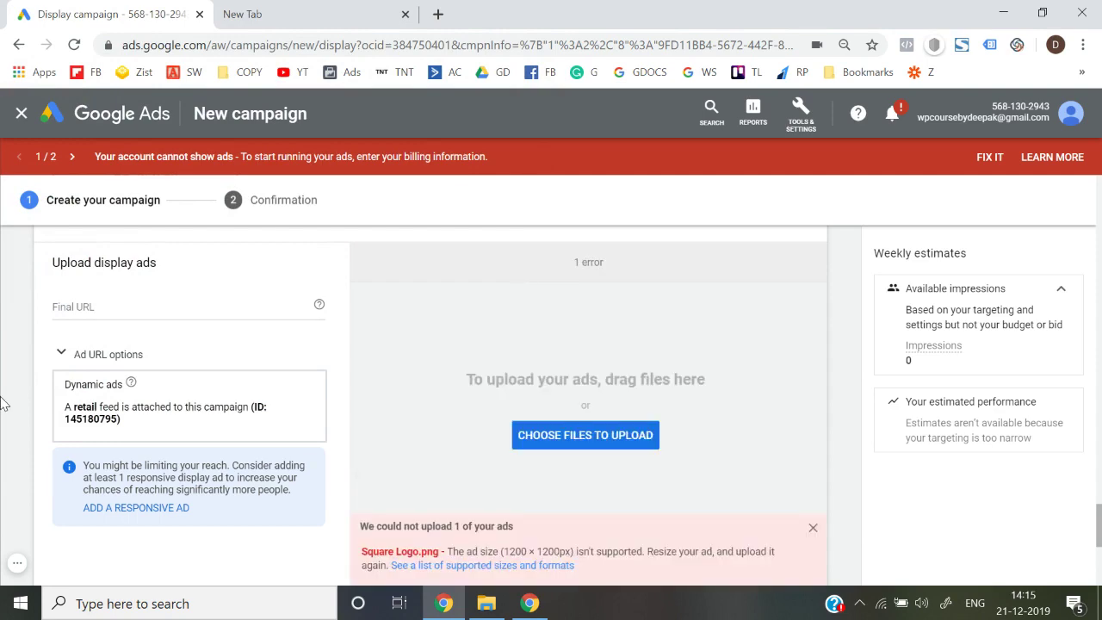
Step: Try to upload the Landscape Image file from the Responsive Ads folder as a display ad
click(578, 443)
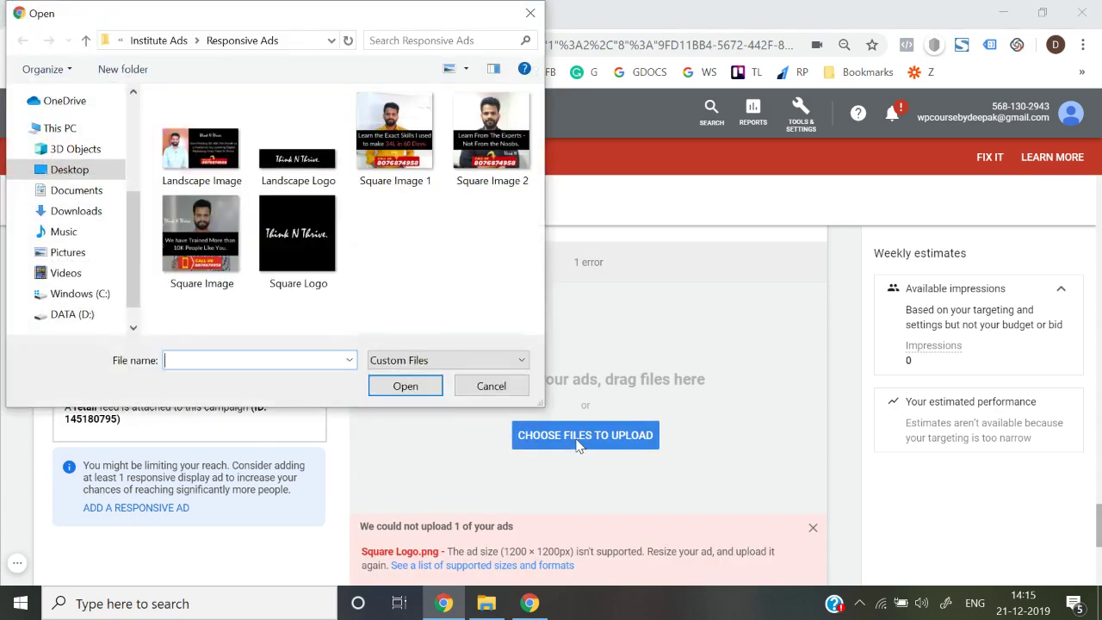
double_click(235, 179)
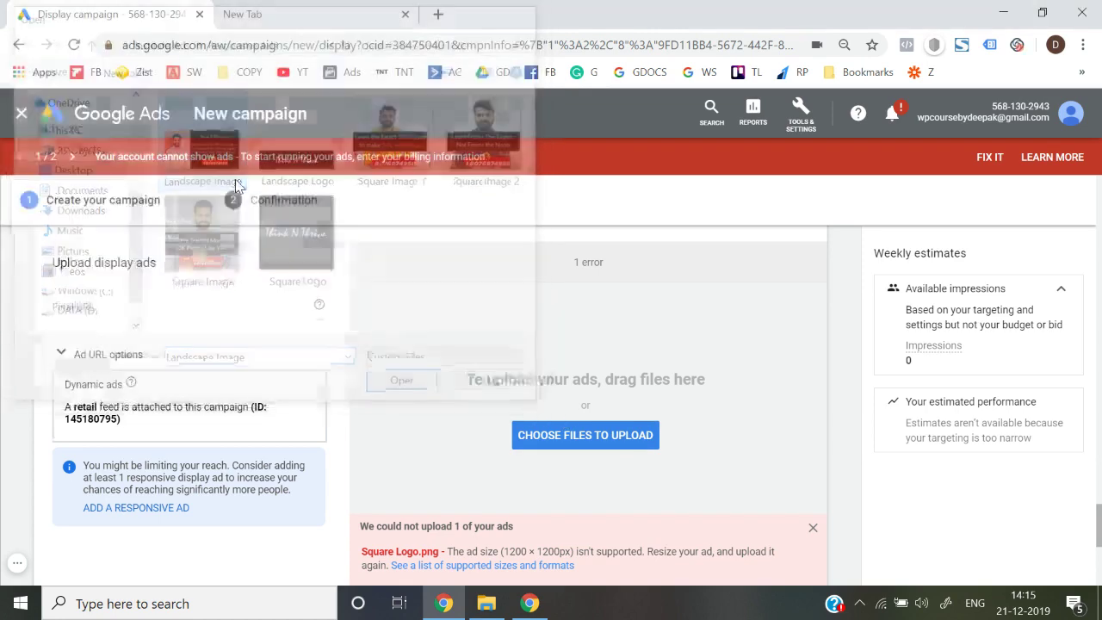
scroll(560, 387, down, 2)
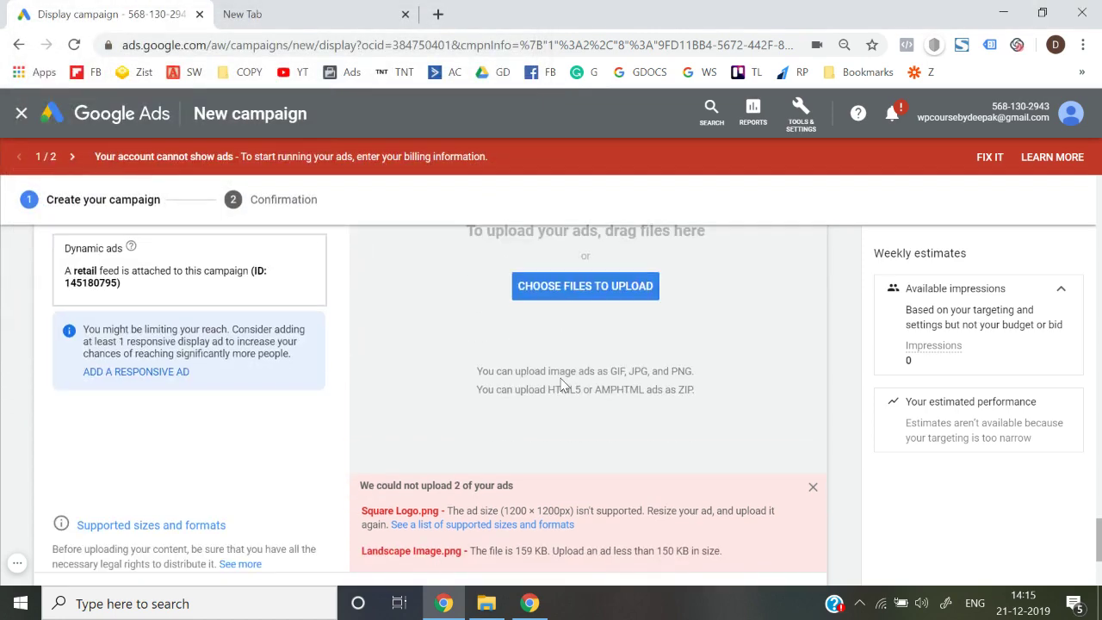
click(812, 489)
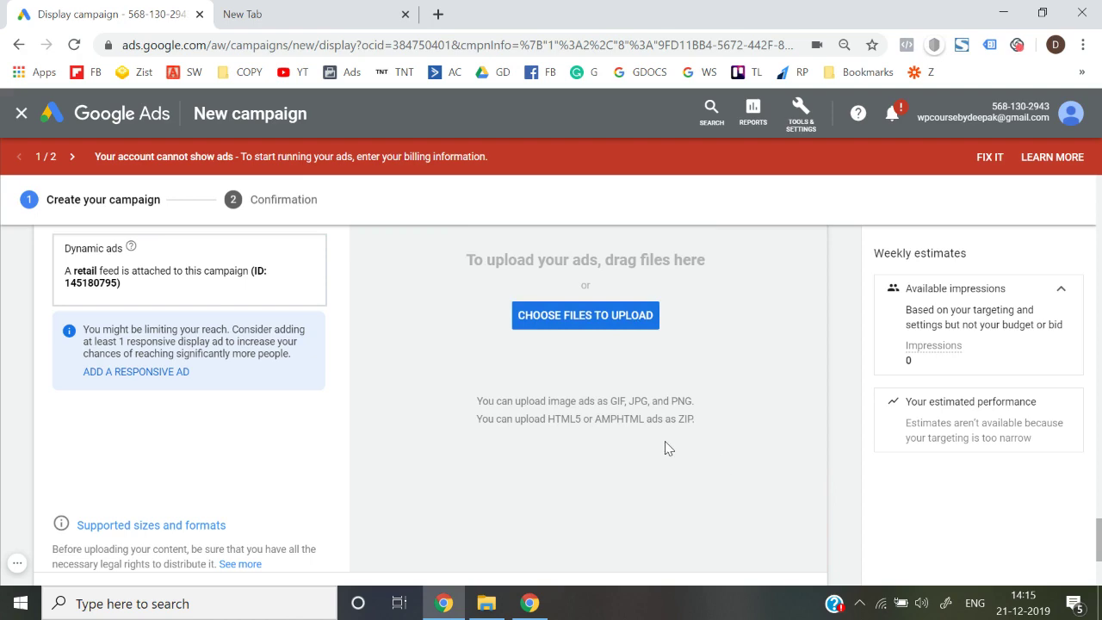
Step: Enter wpcoursedeepak.com as the final URL of the uploaded display ads
scroll(666, 445, up, 1)
scroll(9, 408, down, 3)
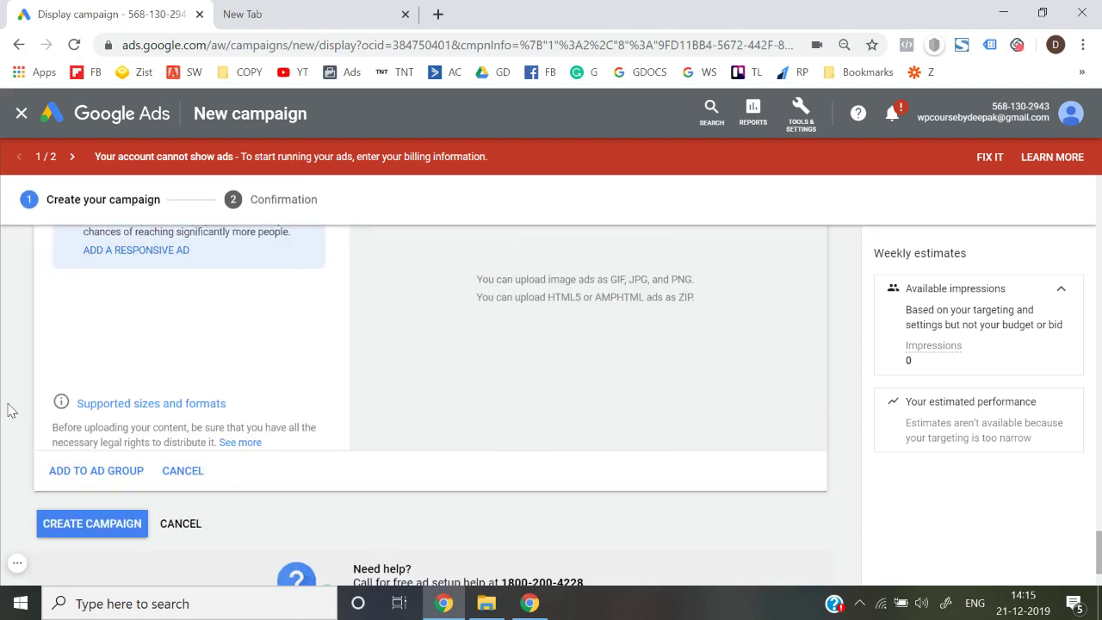
scroll(480, 333, up, 3)
scroll(585, 424, up, 1)
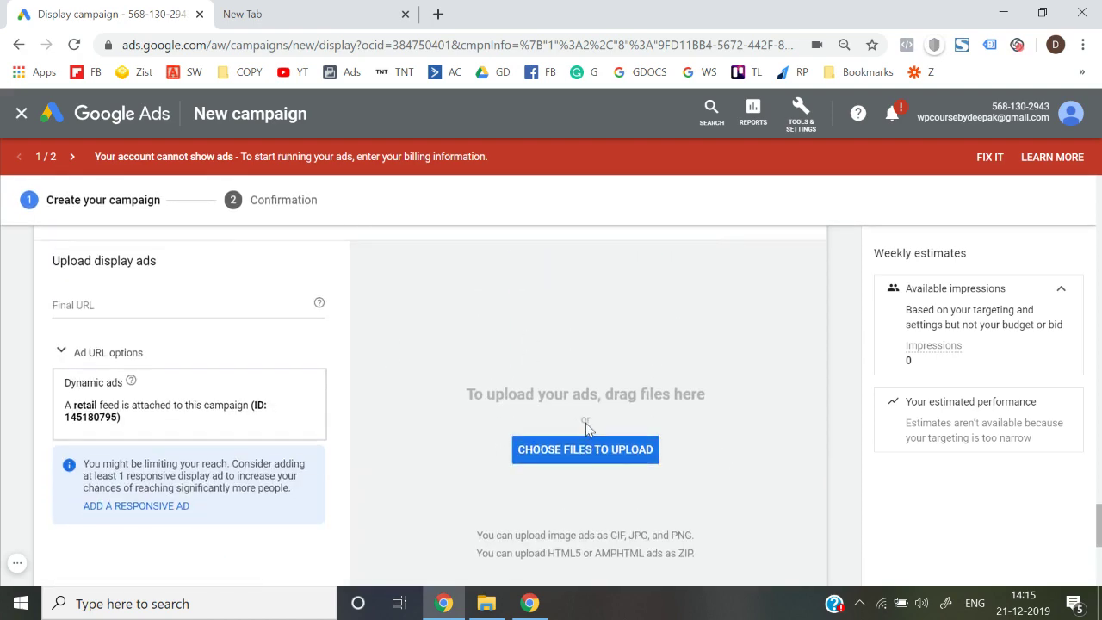
click(242, 331)
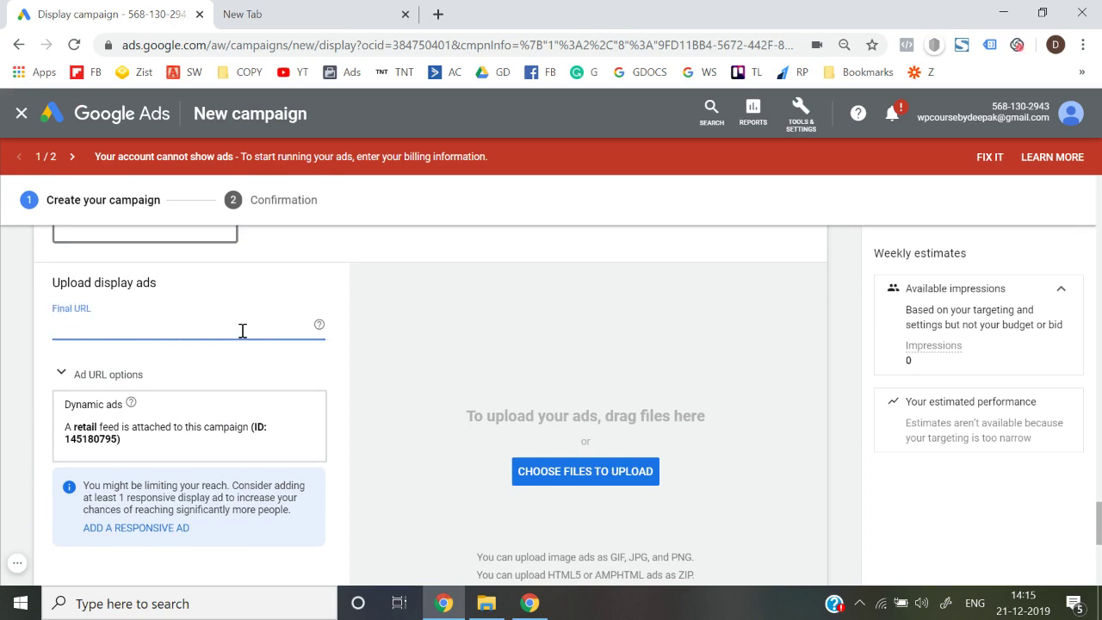
text(wpcoursedeepak.com)
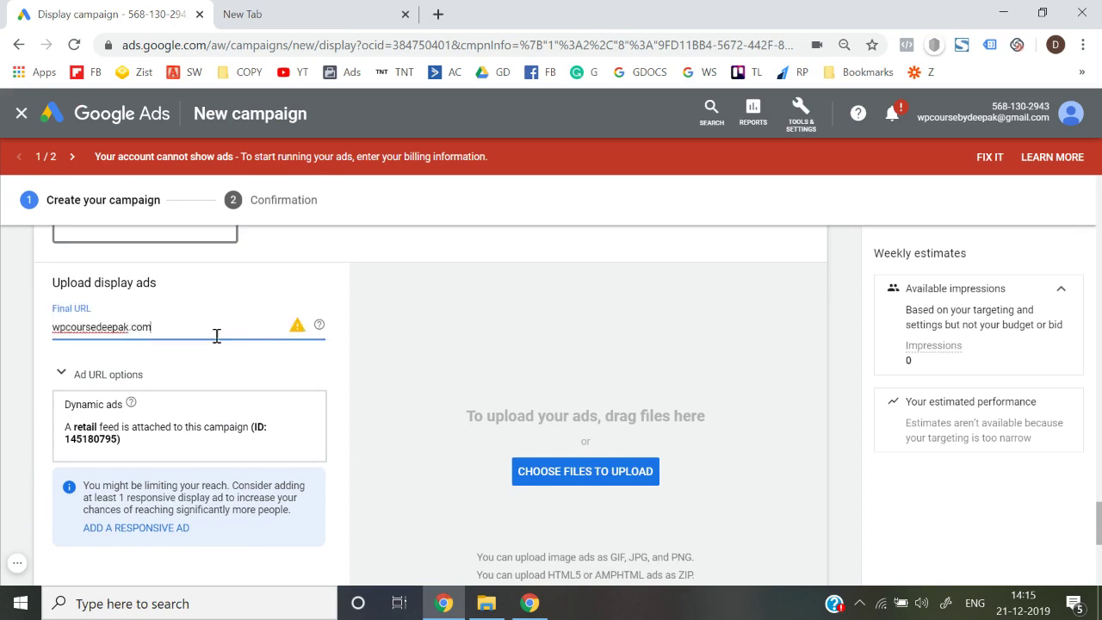
click(2, 331)
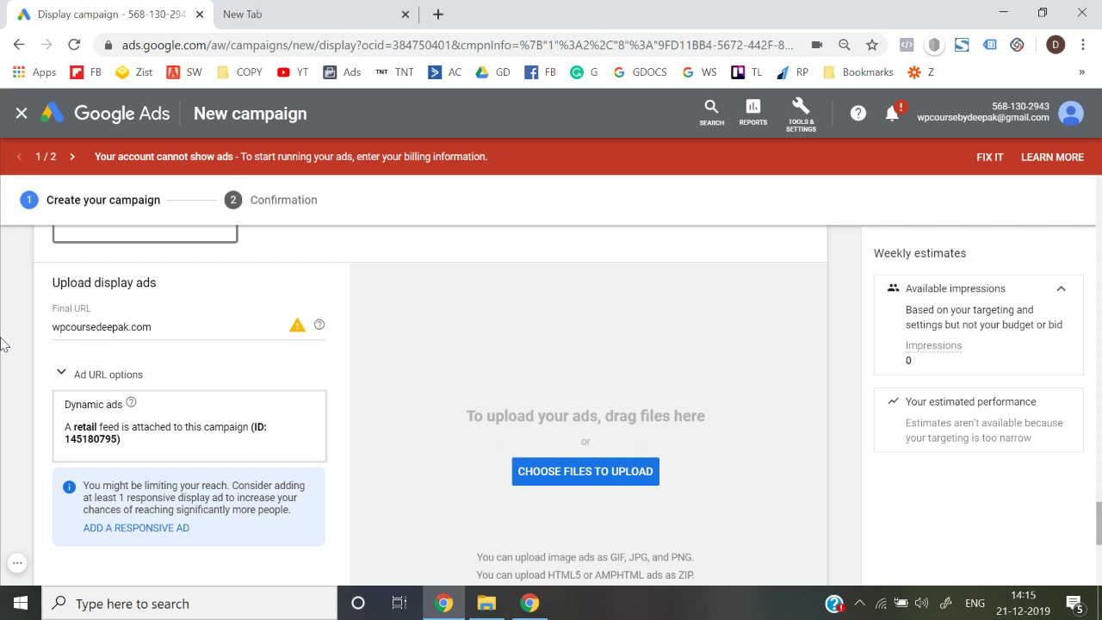
Step: Examine the supported file types, maximum file size and ad sizes for uploaded display ads, closing the list when done
scroll(1, 344, down, 1)
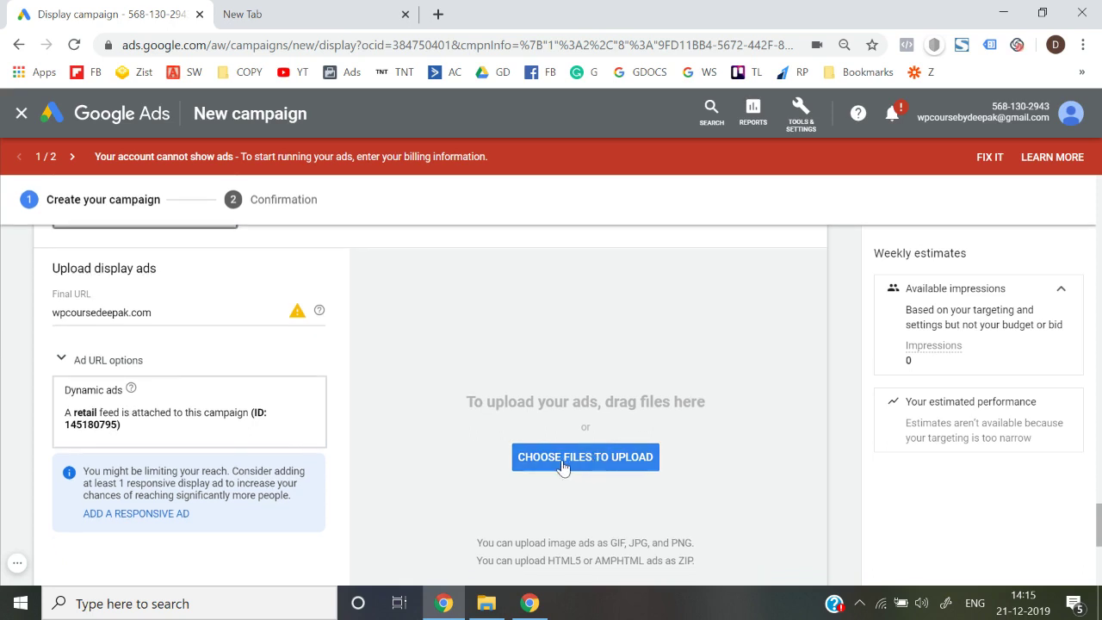
scroll(379, 411, down, 1)
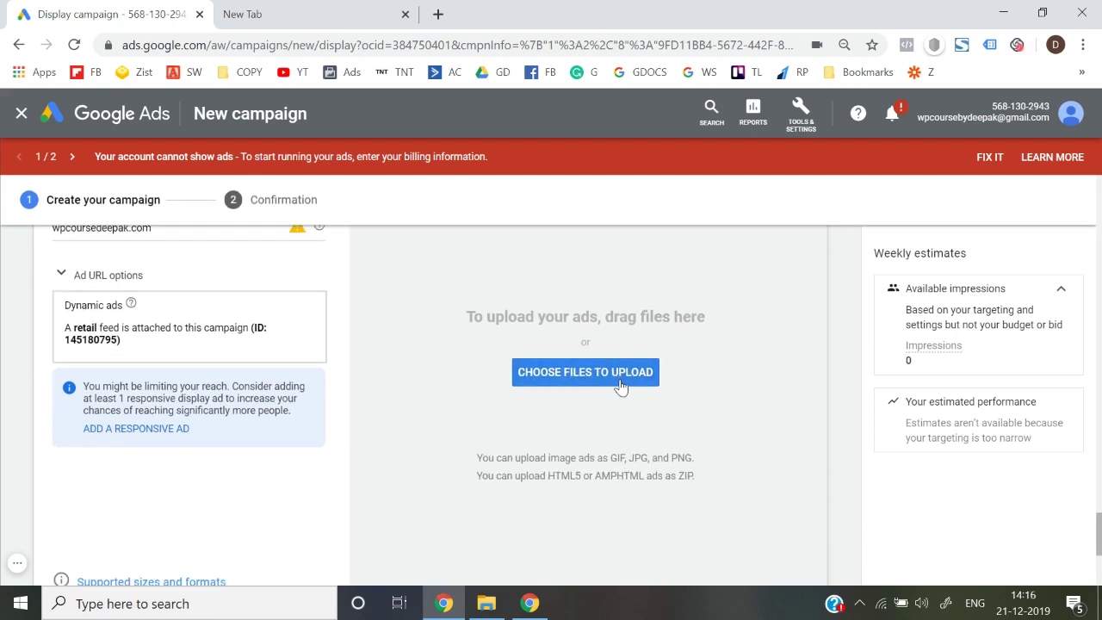
scroll(507, 438, down, 2)
scroll(493, 431, up, 1)
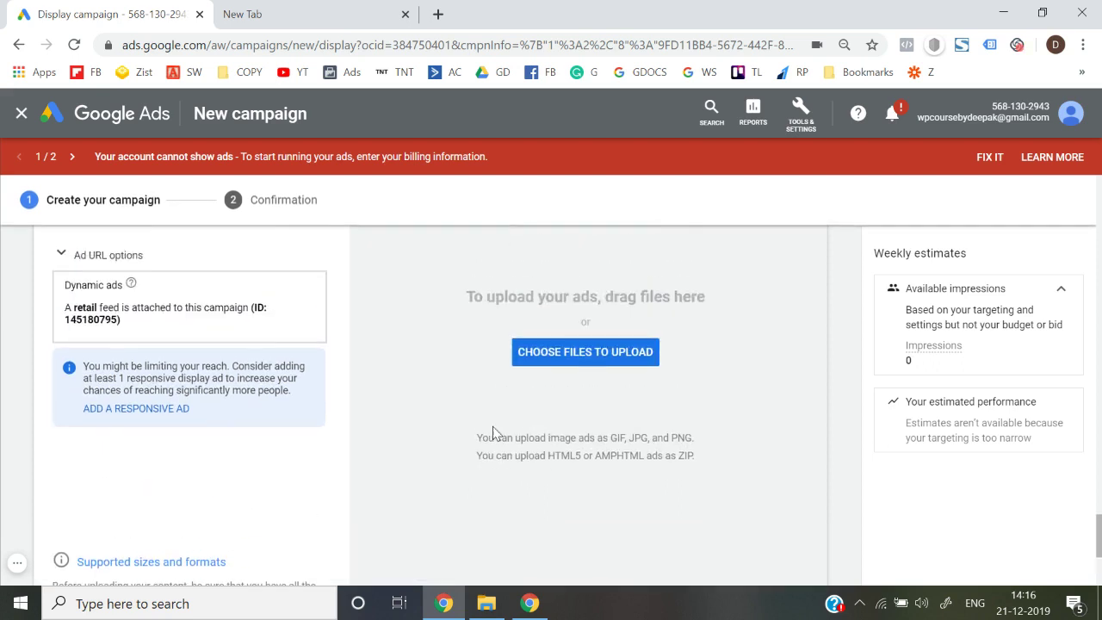
scroll(284, 469, down, 1)
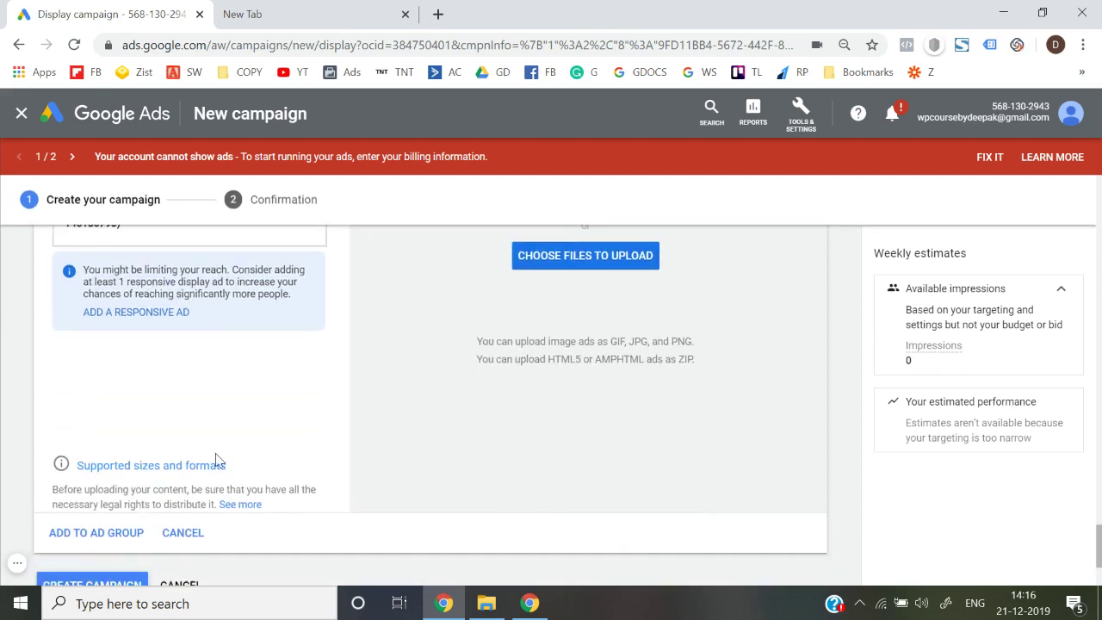
click(145, 469)
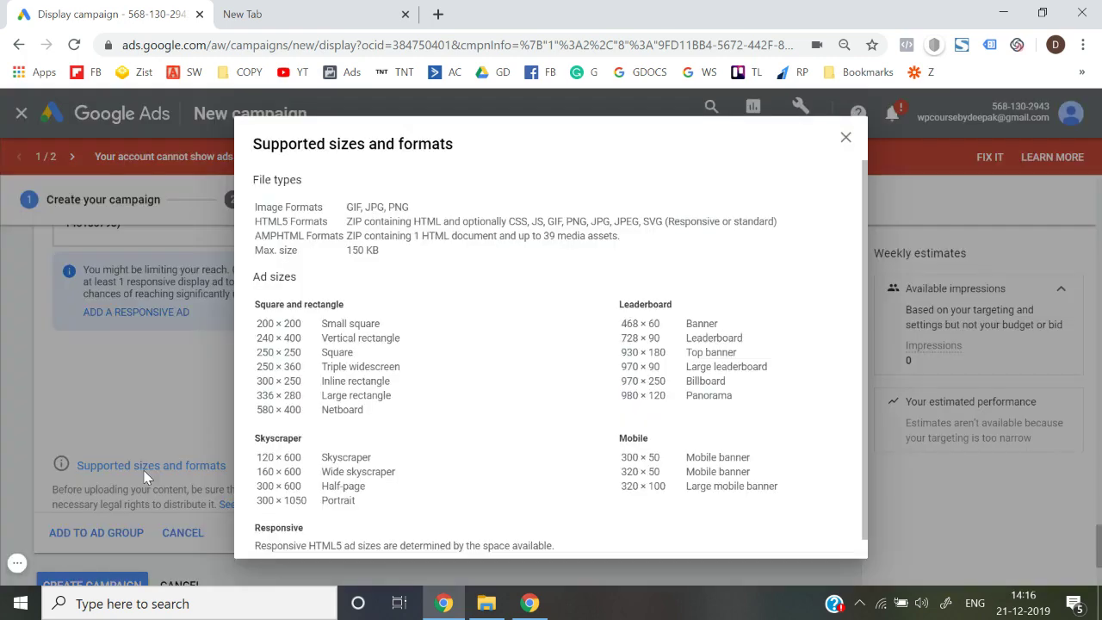
scroll(387, 420, down, 1)
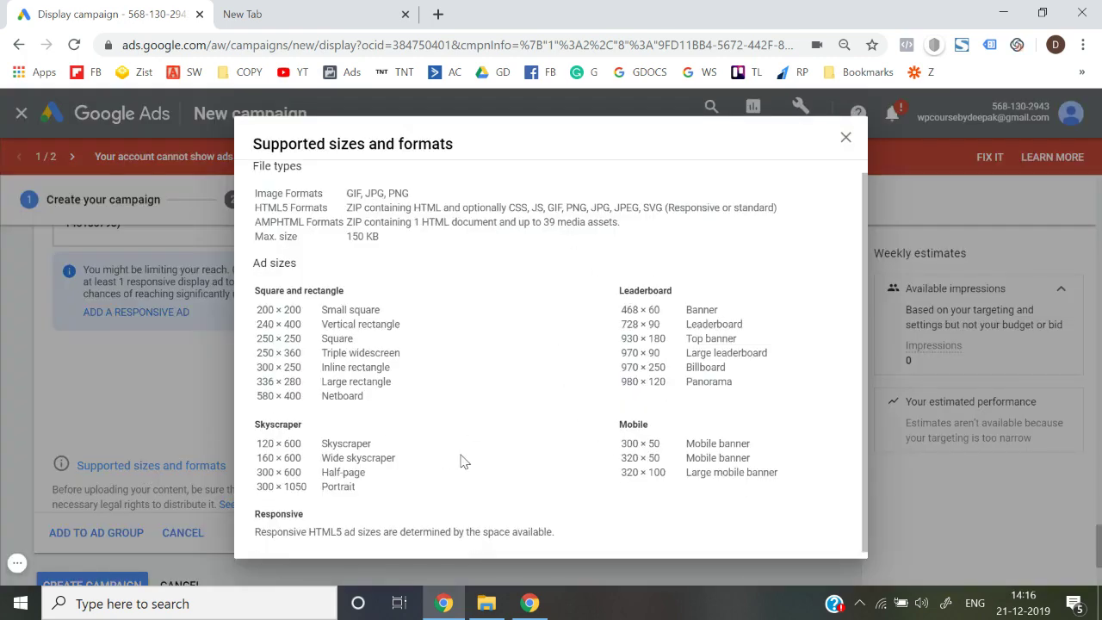
scroll(462, 461, up, 1)
click(846, 141)
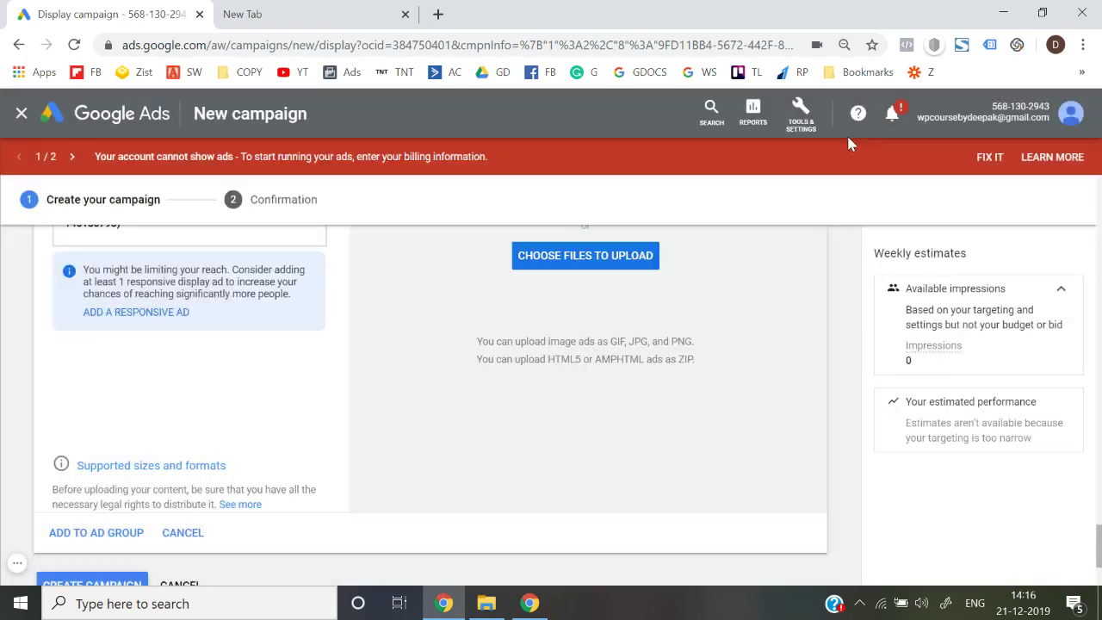
Step: Review the new campaign's ad group name, targeted audiences, targeting expansion, bid and display ad upload settings
scroll(523, 391, up, 2)
scroll(527, 394, down, 2)
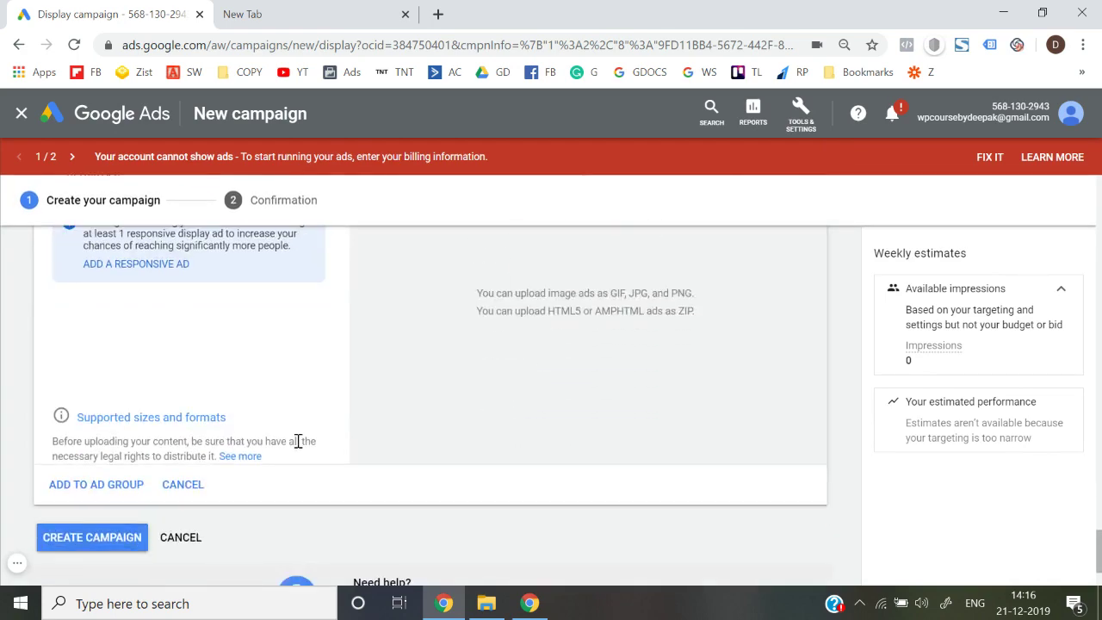
scroll(15, 438, down, 3)
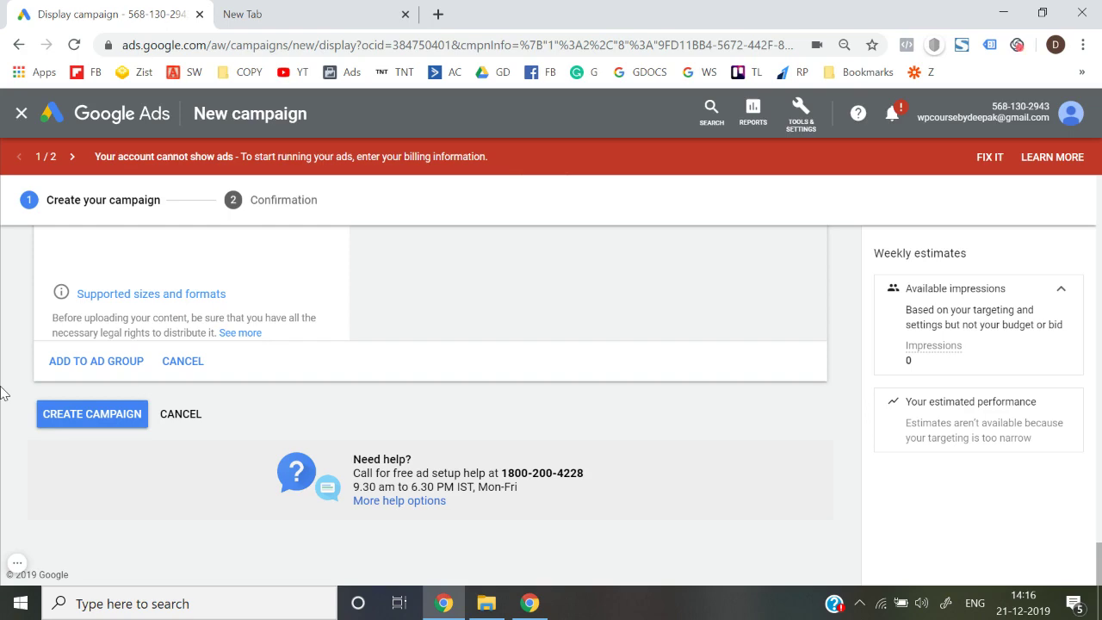
scroll(7, 410, up, 10)
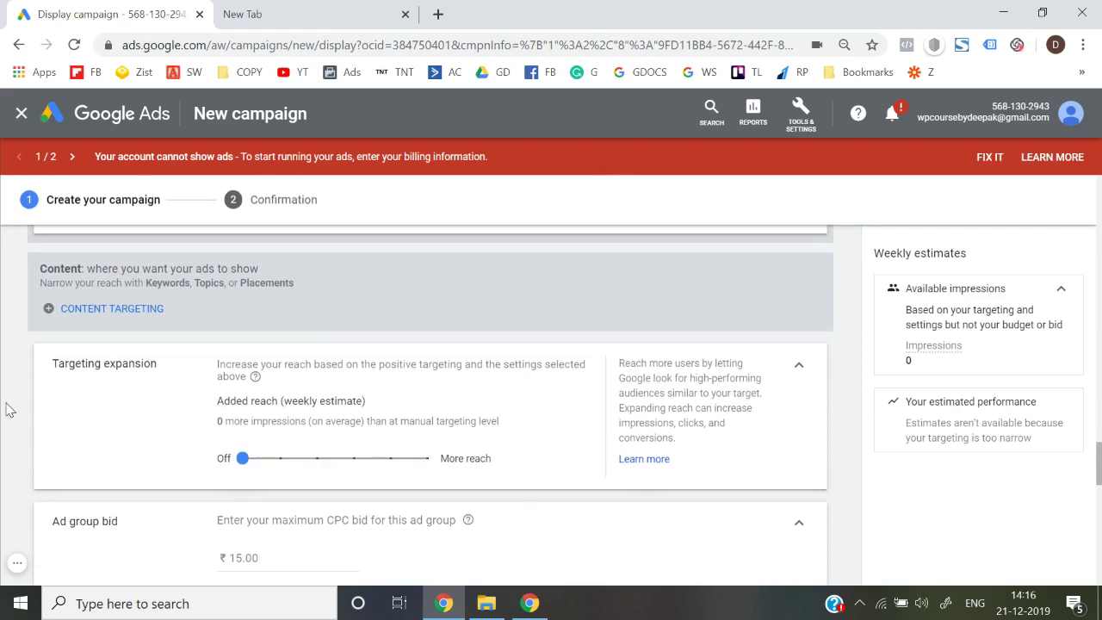
scroll(7, 409, up, 5)
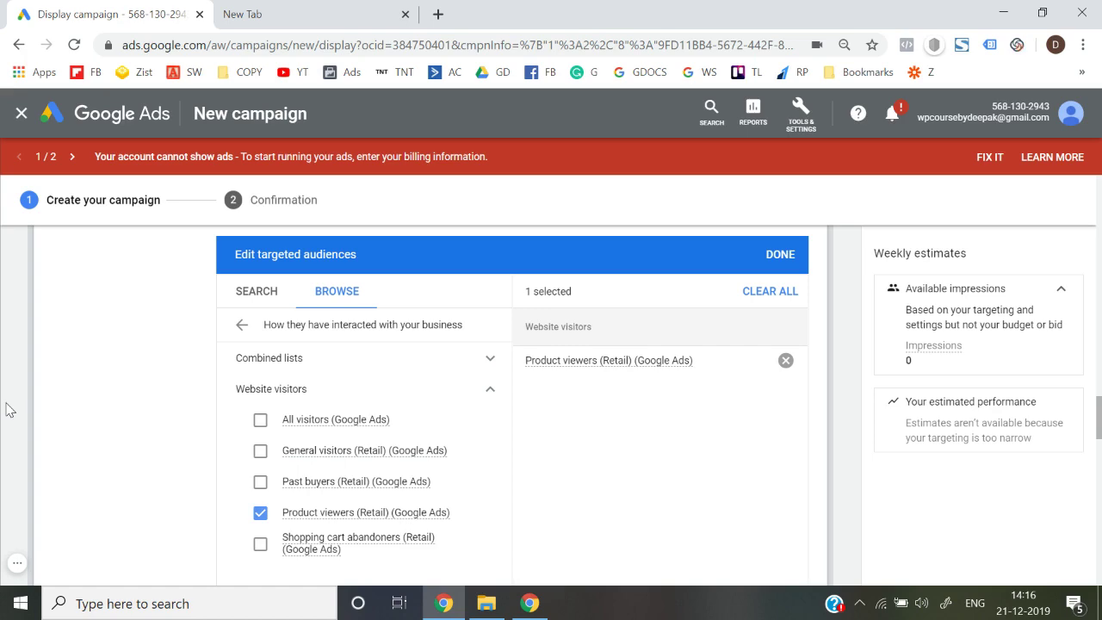
scroll(6, 409, down, 15)
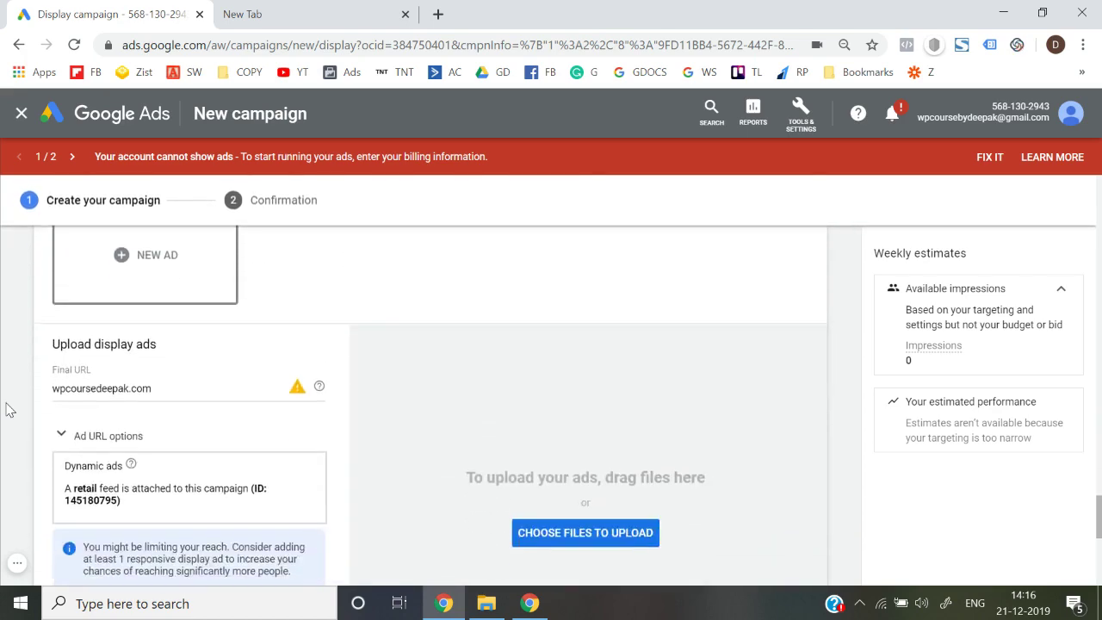
scroll(7, 410, down, 1)
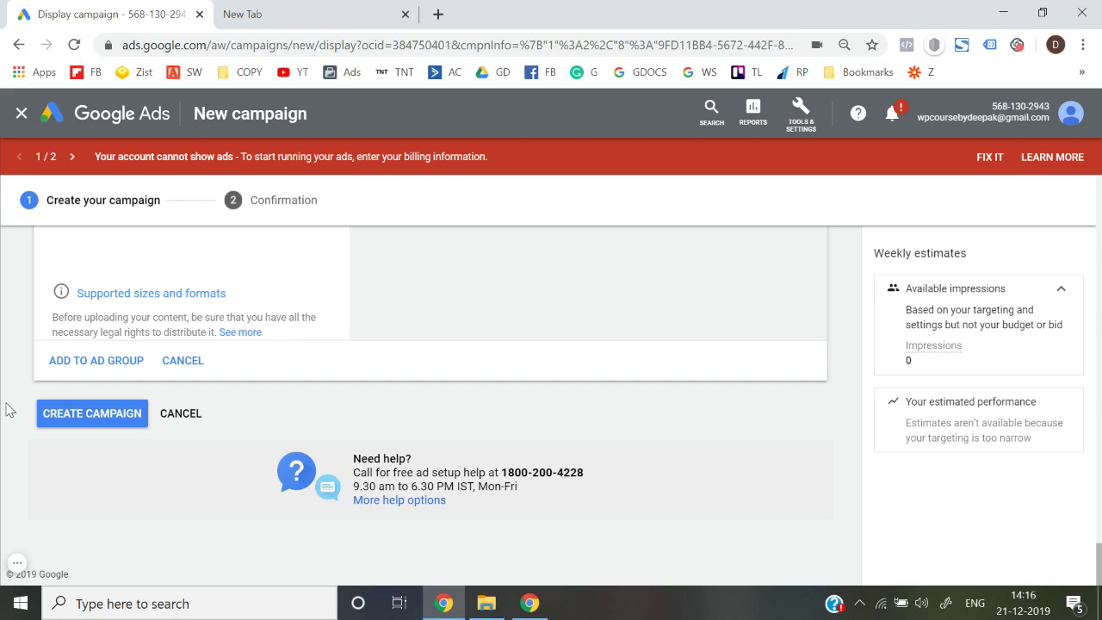
scroll(7, 409, up, 15)
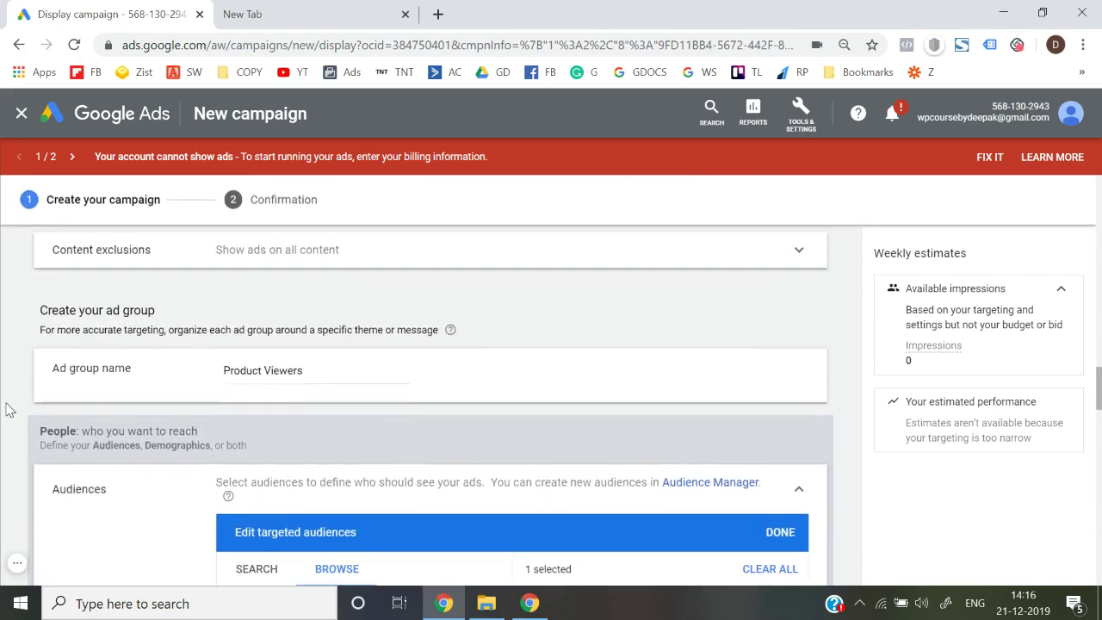
scroll(6, 410, up, 1)
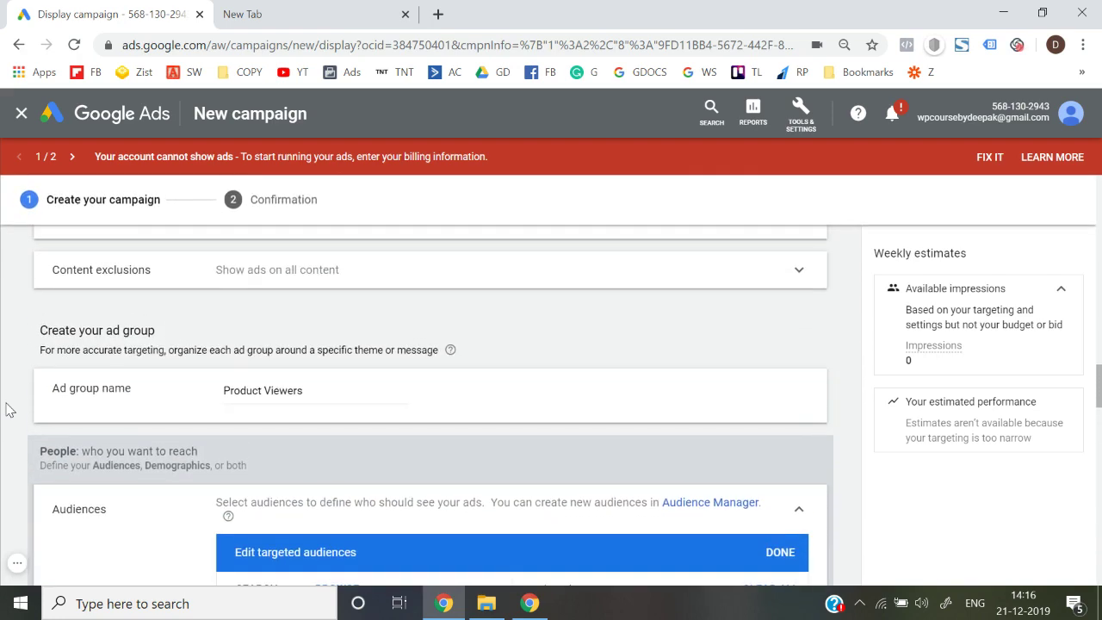